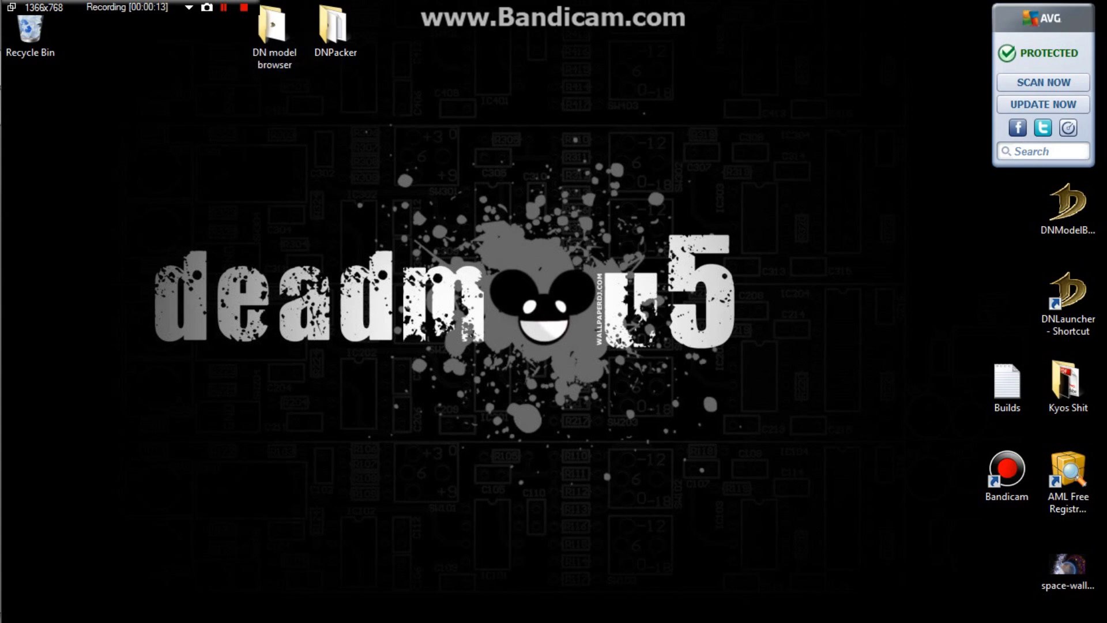
Check the DN model browser folder, move its desktop icon to the centre, and launch it.
{"action": "double_click", "coordinate": [274, 35]}
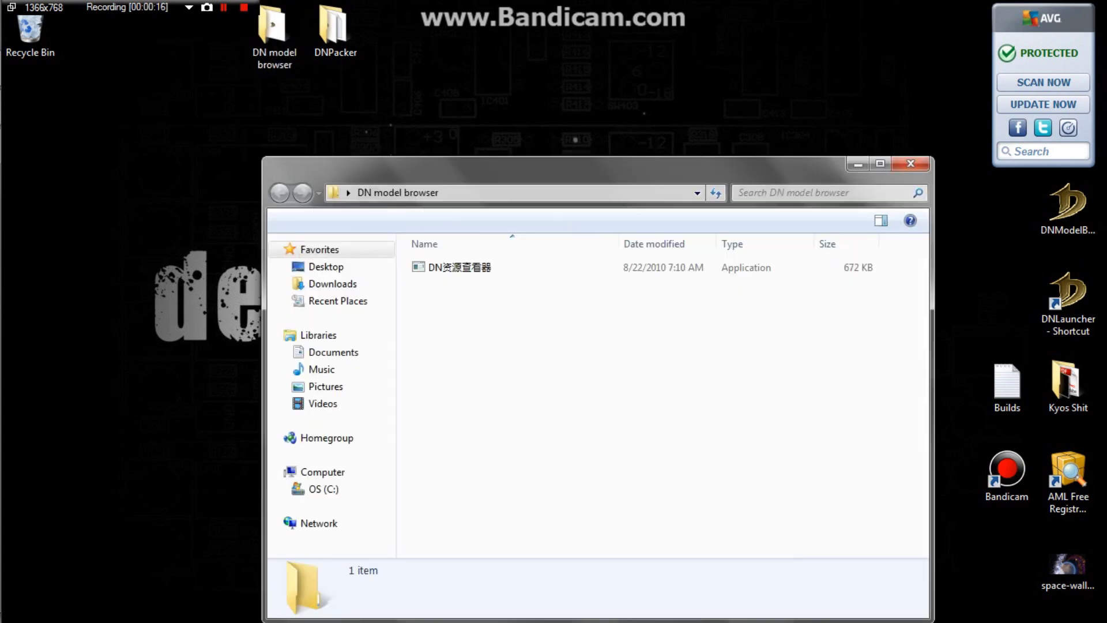
{"action": "left_click", "coordinate": [911, 164]}
{"action": "mouse_move", "coordinate": [1068, 208]}
{"action": "left_mouse_down"}
{"action": "mouse_move", "coordinate": [821, 233]}
{"action": "mouse_move", "coordinate": [762, 217]}
{"action": "left_mouse_up"}
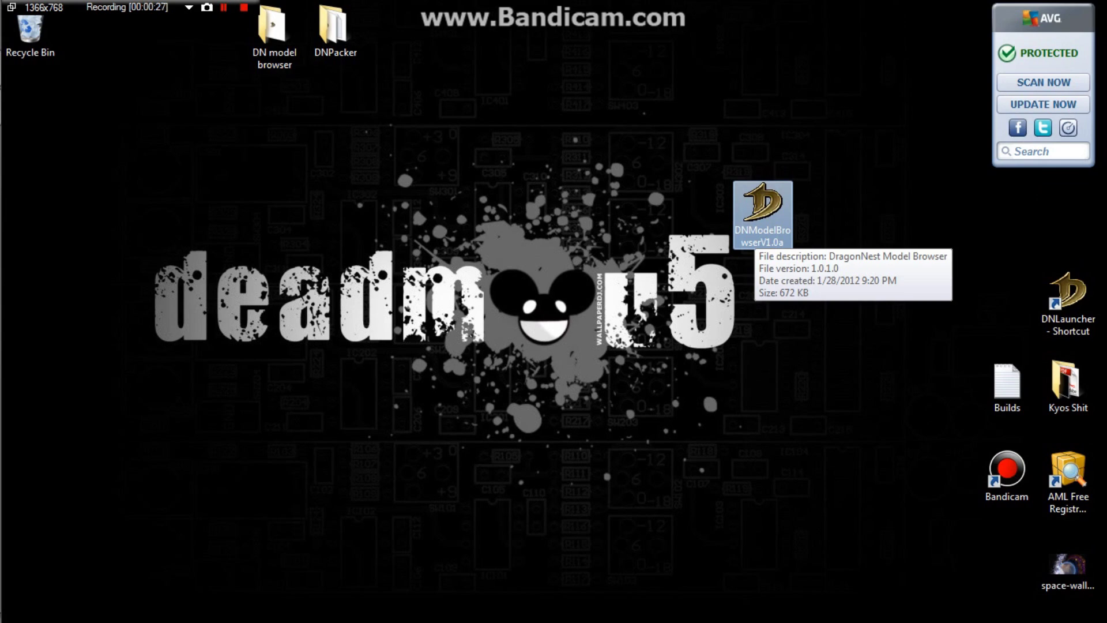
{"action": "double_click", "coordinate": [762, 211]}
Accept the security warning, maximize the window, and load C:\Nexon\DragonNest as the game folder.
{"action": "key", "text": "Return"}
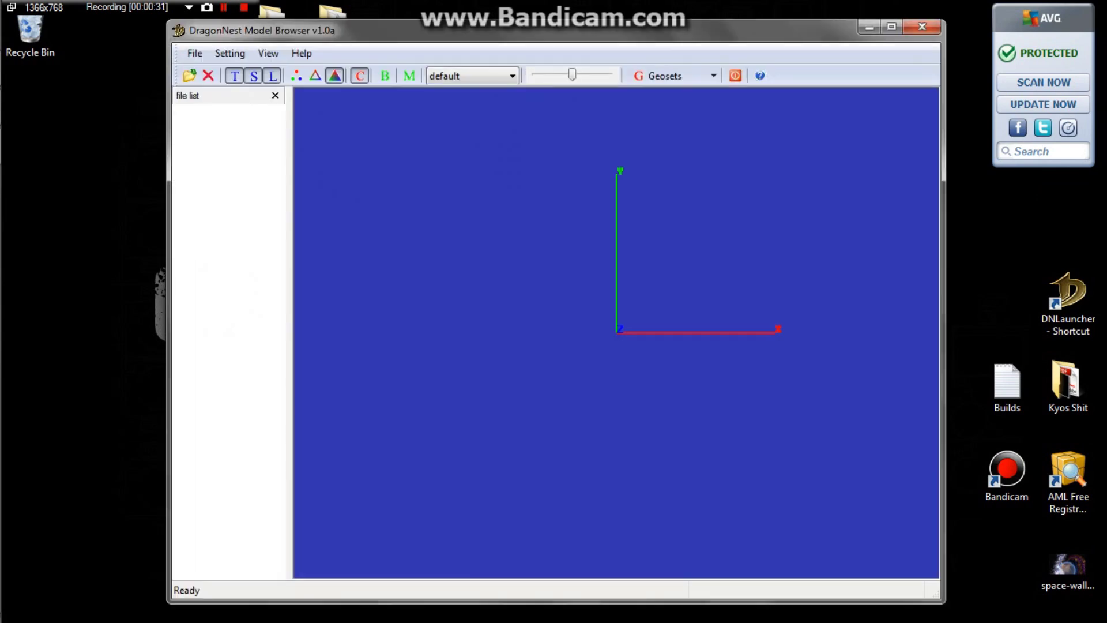
{"action": "left_click", "coordinate": [891, 27]}
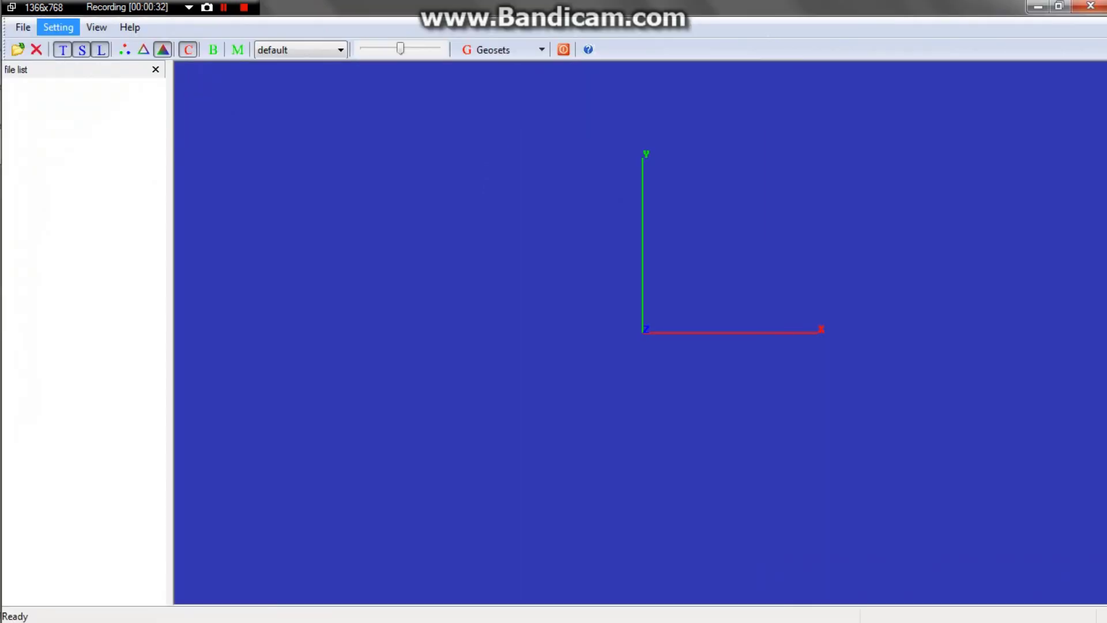
{"action": "left_click", "coordinate": [23, 27]}
{"action": "left_click", "coordinate": [47, 47]}
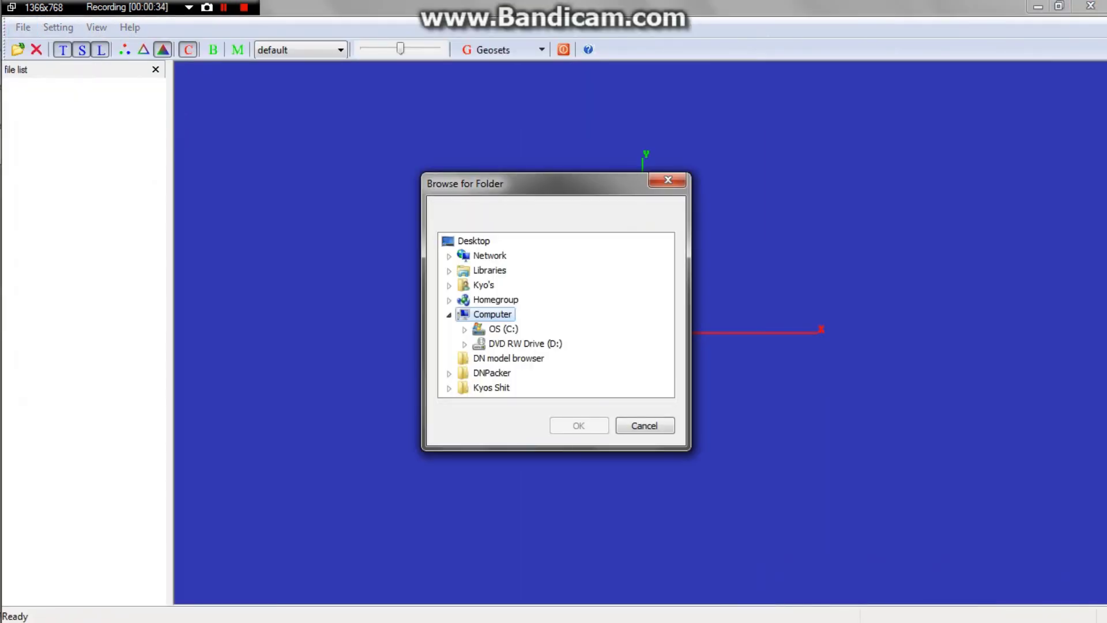
{"action": "left_click", "coordinate": [463, 329]}
{"action": "left_click", "coordinate": [480, 313]}
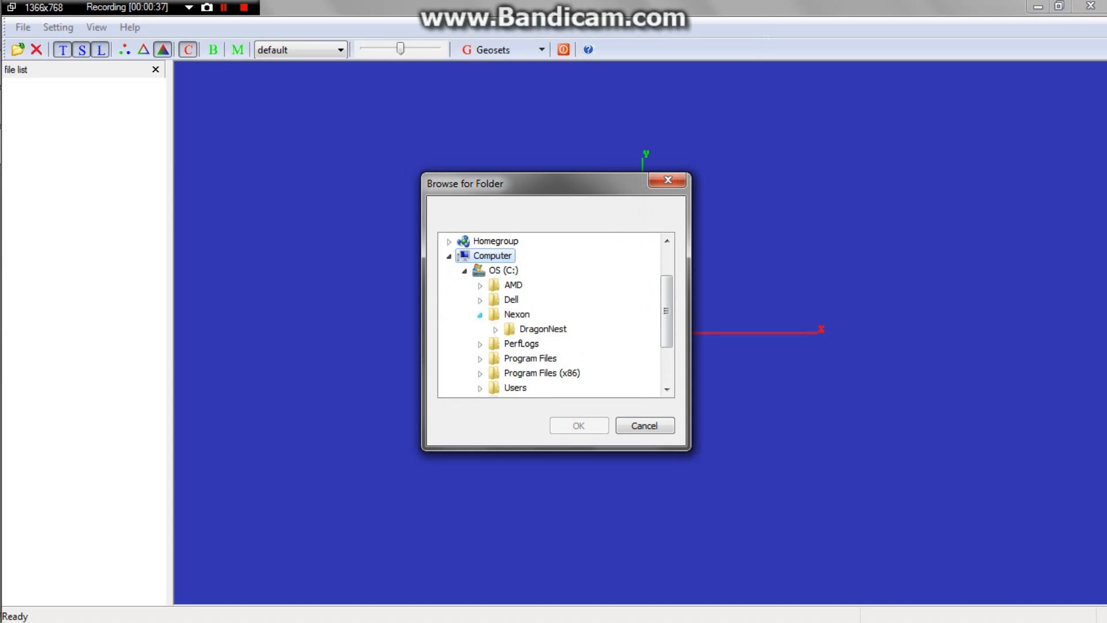
{"action": "left_click", "coordinate": [543, 329]}
{"action": "left_click", "coordinate": [579, 425]}
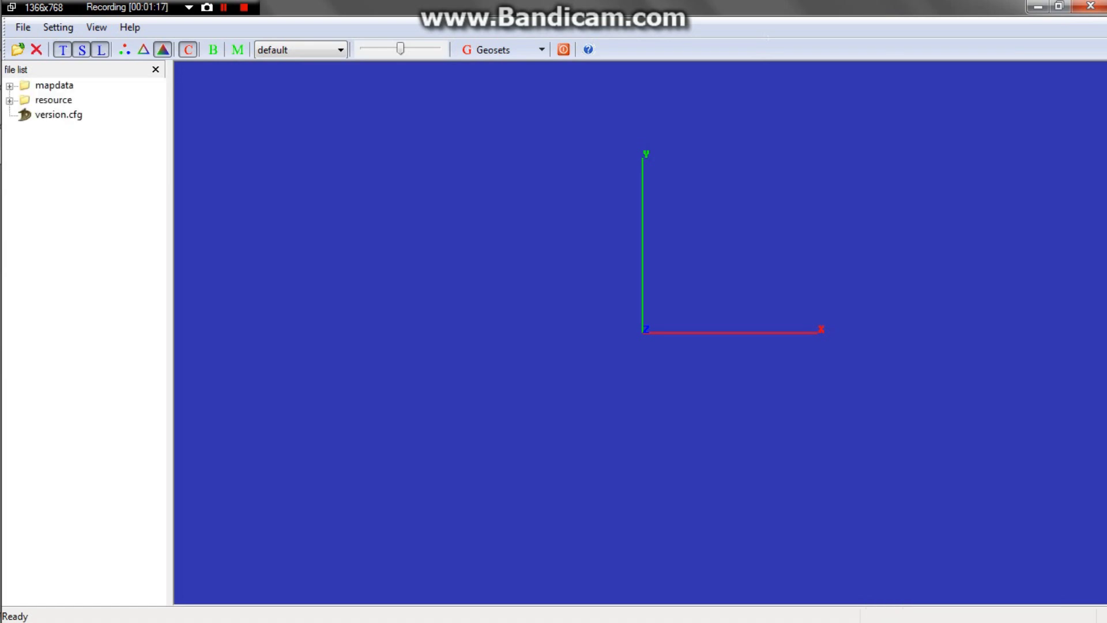
Expand resource > char > player > archer > parts, widen the list, and open ar_halloween02_b_body.skn's menu.
{"action": "left_click", "coordinate": [9, 99]}
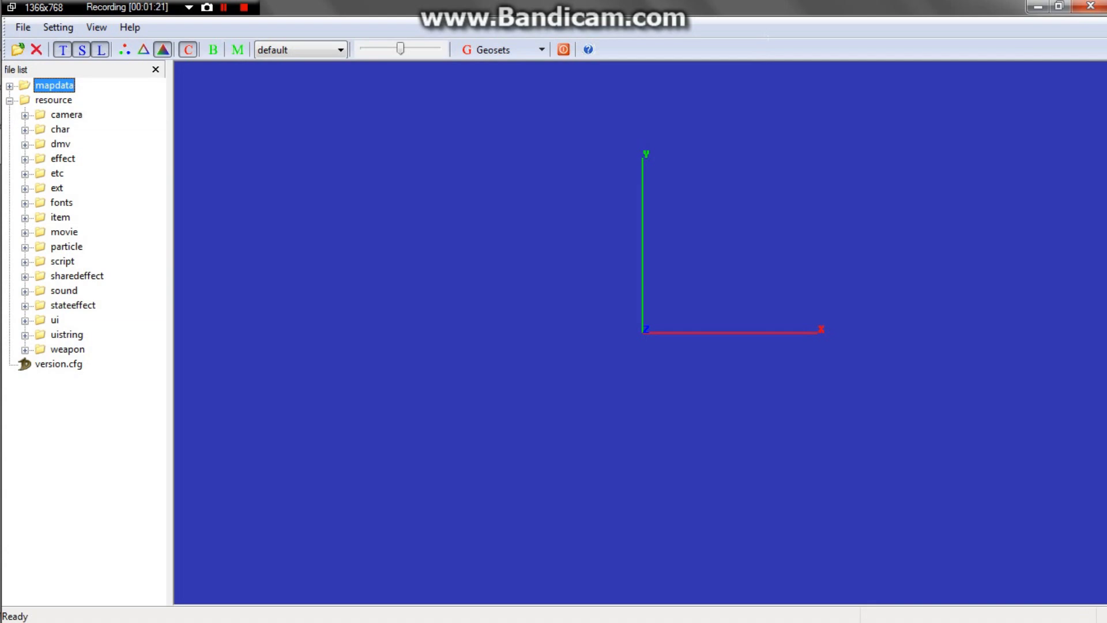
{"action": "left_click", "coordinate": [25, 129]}
{"action": "left_click_drag", "start_coordinate": [171, 346], "coordinate": [193, 345]}
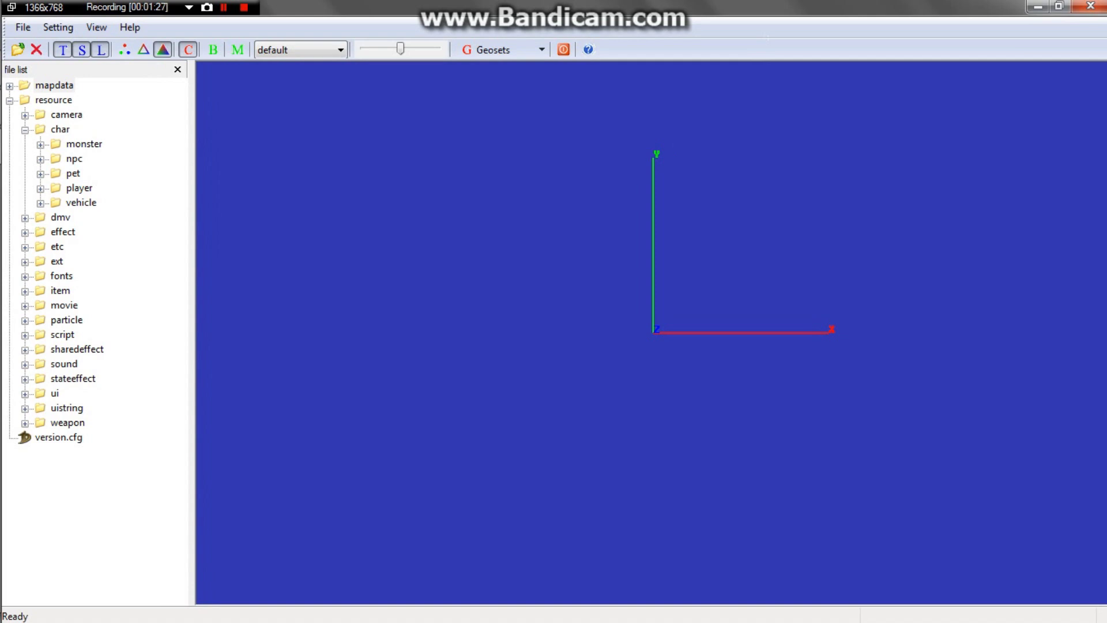
{"action": "left_click", "coordinate": [40, 188]}
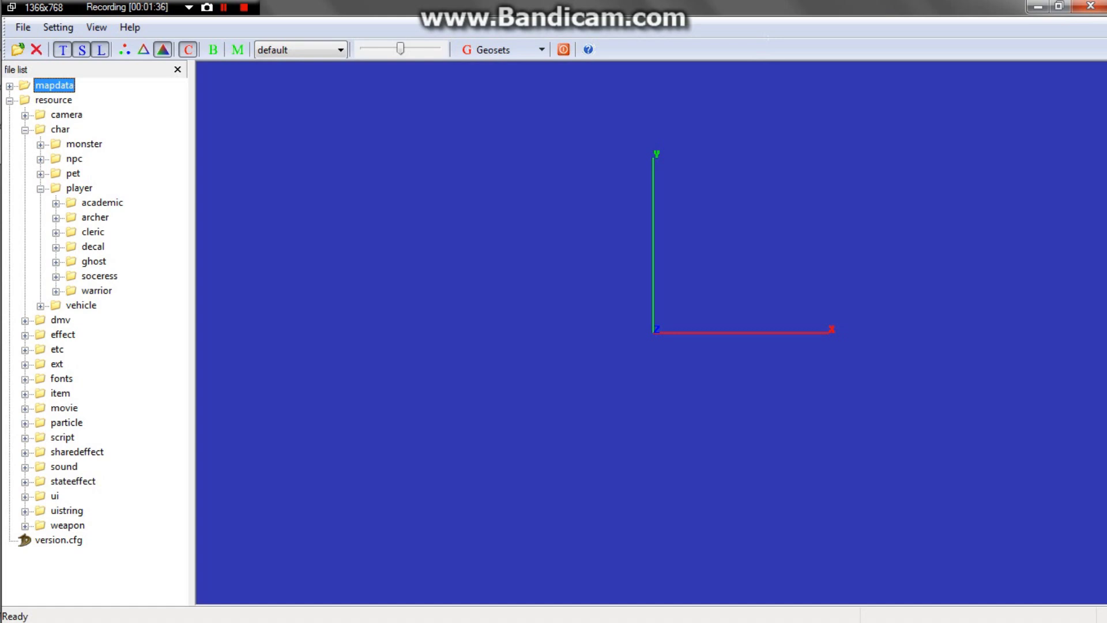
{"action": "left_click", "coordinate": [55, 217]}
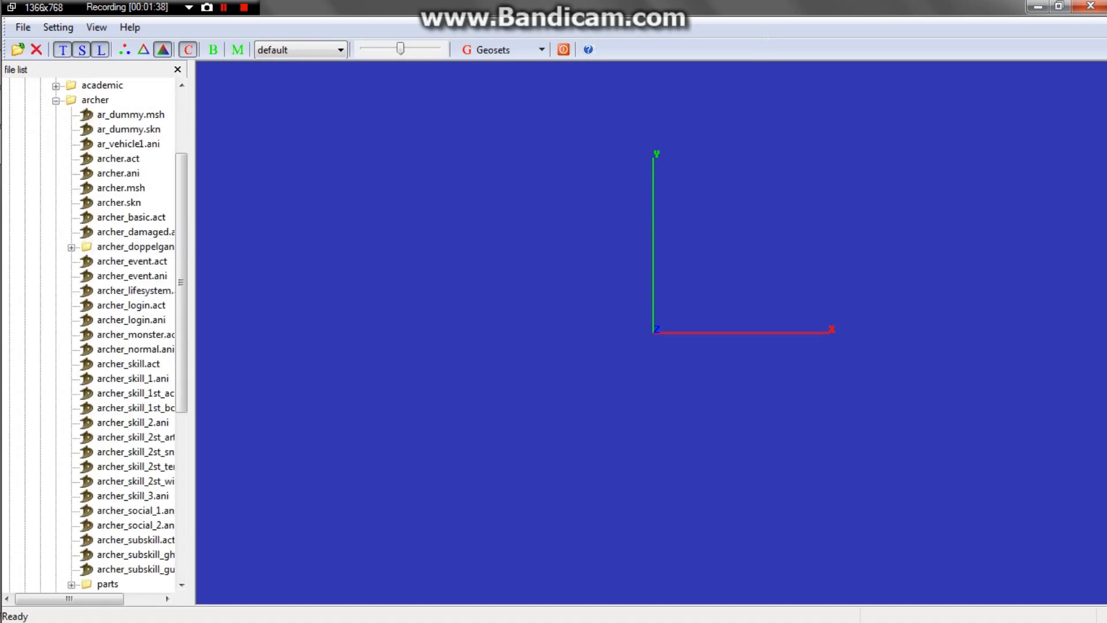
{"action": "scroll", "coordinate": [130, 334], "scroll_direction": "down", "scroll_amount": 3}
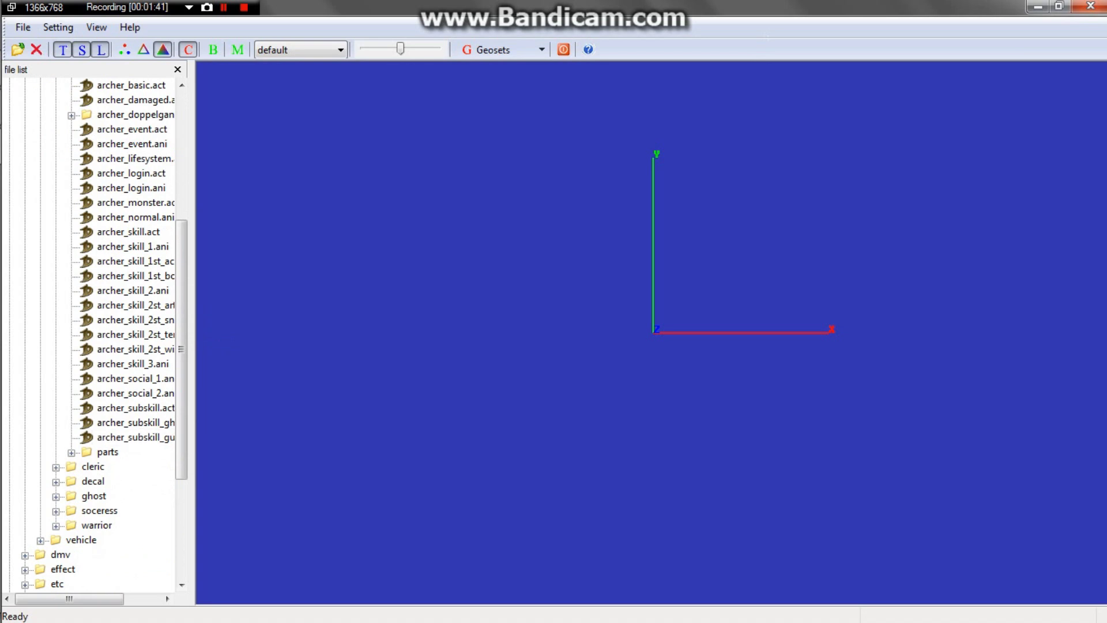
{"action": "left_click", "coordinate": [71, 451]}
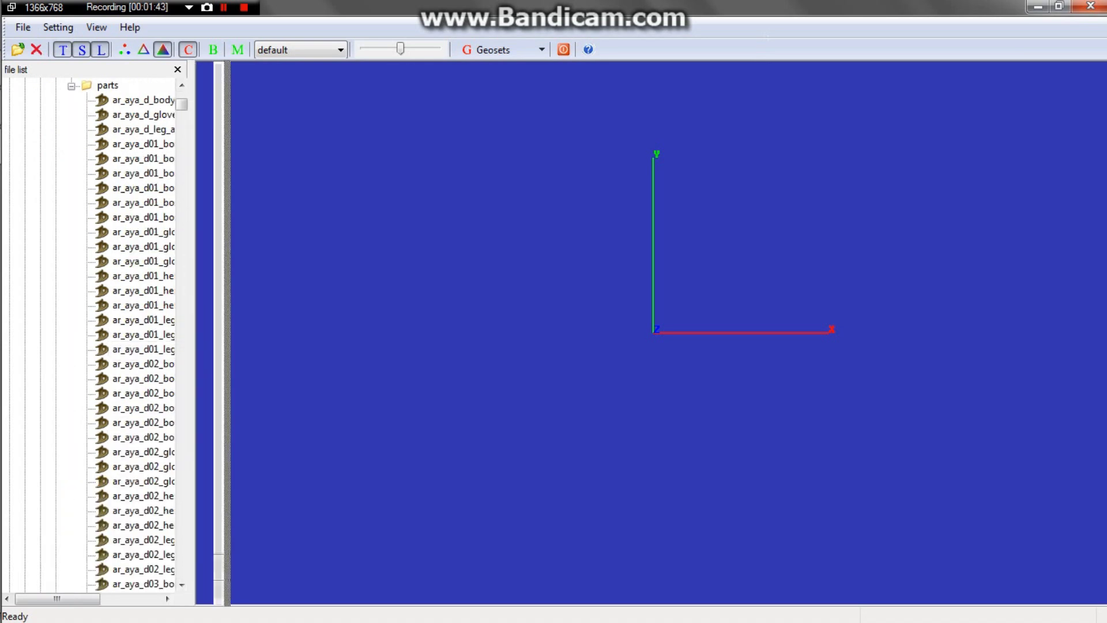
{"action": "left_click_drag", "start_coordinate": [221, 334], "coordinate": [285, 334]}
{"action": "scroll", "coordinate": [139, 333], "scroll_direction": "down", "scroll_amount": 1}
{"action": "scroll", "coordinate": [138, 335], "scroll_direction": "down", "scroll_amount": 9}
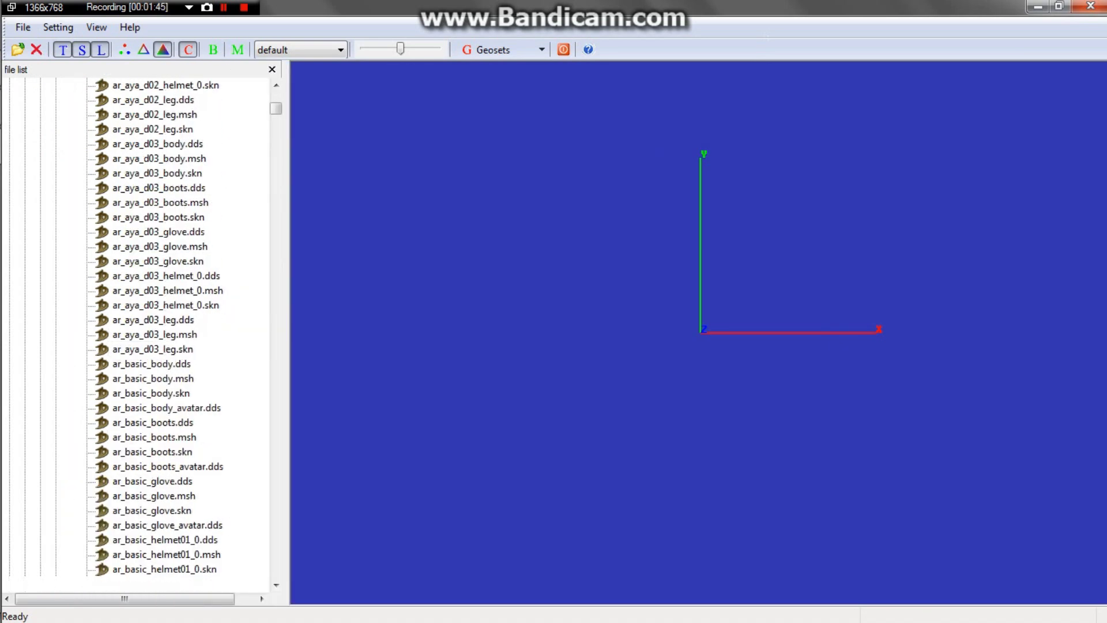
{"action": "scroll", "coordinate": [139, 334], "scroll_direction": "down", "scroll_amount": 10}
{"action": "scroll", "coordinate": [138, 334], "scroll_direction": "down", "scroll_amount": 10}
{"action": "scroll", "coordinate": [139, 334], "scroll_direction": "down", "scroll_amount": 8}
{"action": "scroll", "coordinate": [139, 333], "scroll_direction": "down", "scroll_amount": 8}
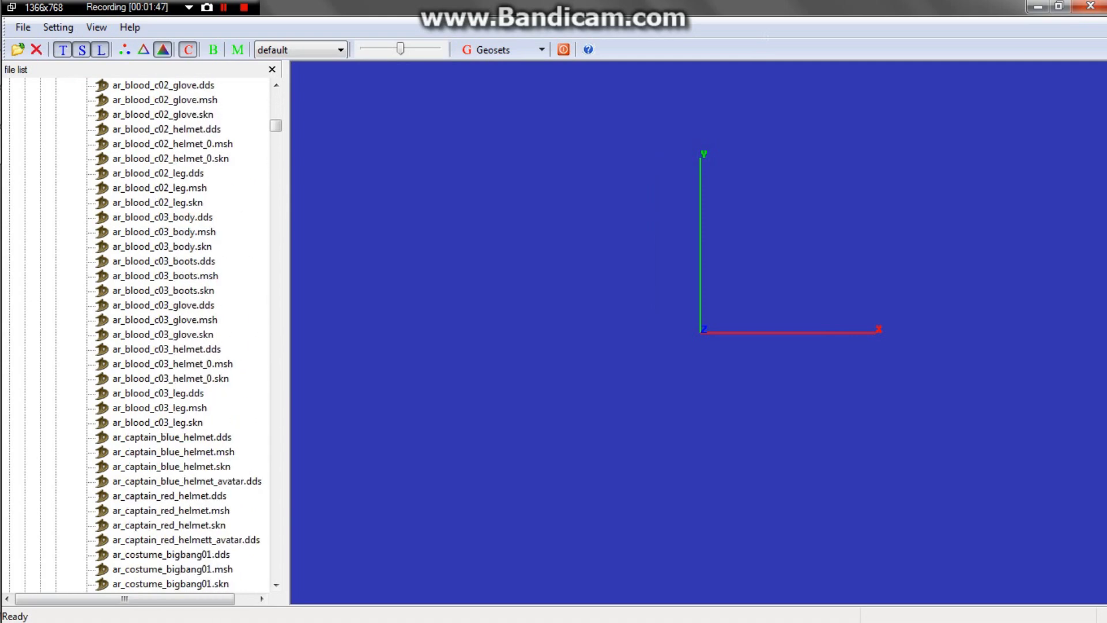
{"action": "scroll", "coordinate": [139, 334], "scroll_direction": "down", "scroll_amount": 8}
{"action": "scroll", "coordinate": [139, 333], "scroll_direction": "down", "scroll_amount": 8}
{"action": "scroll", "coordinate": [139, 334], "scroll_direction": "down", "scroll_amount": 10}
{"action": "scroll", "coordinate": [139, 334], "scroll_direction": "down", "scroll_amount": 10}
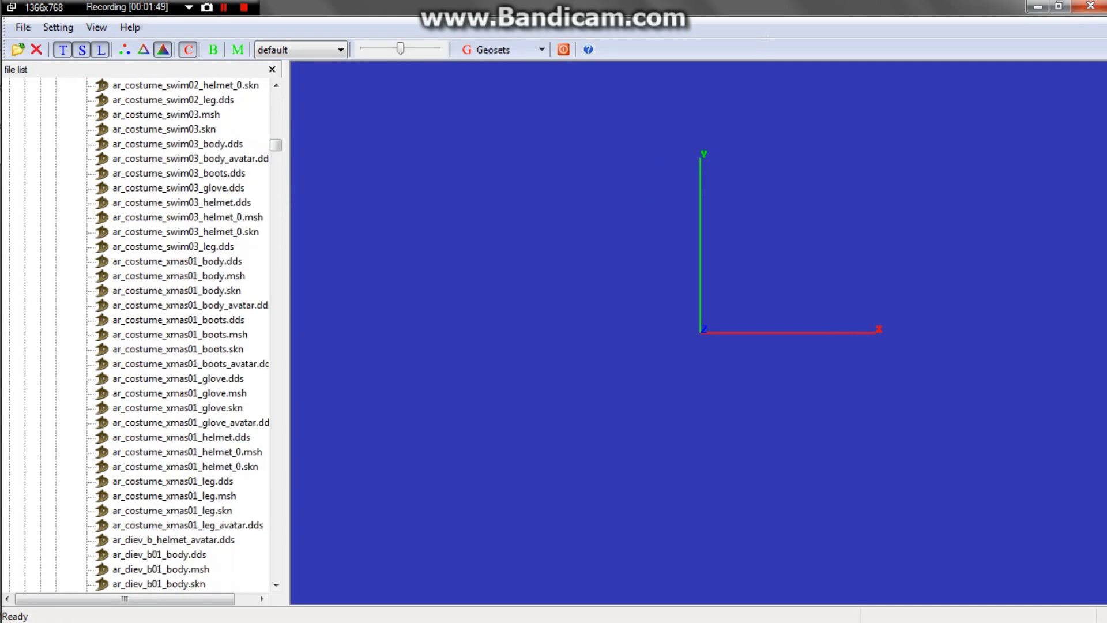
{"action": "scroll", "coordinate": [139, 334], "scroll_direction": "down", "scroll_amount": 7}
{"action": "scroll", "coordinate": [139, 334], "scroll_direction": "down", "scroll_amount": 10}
{"action": "scroll", "coordinate": [138, 334], "scroll_direction": "down", "scroll_amount": 10}
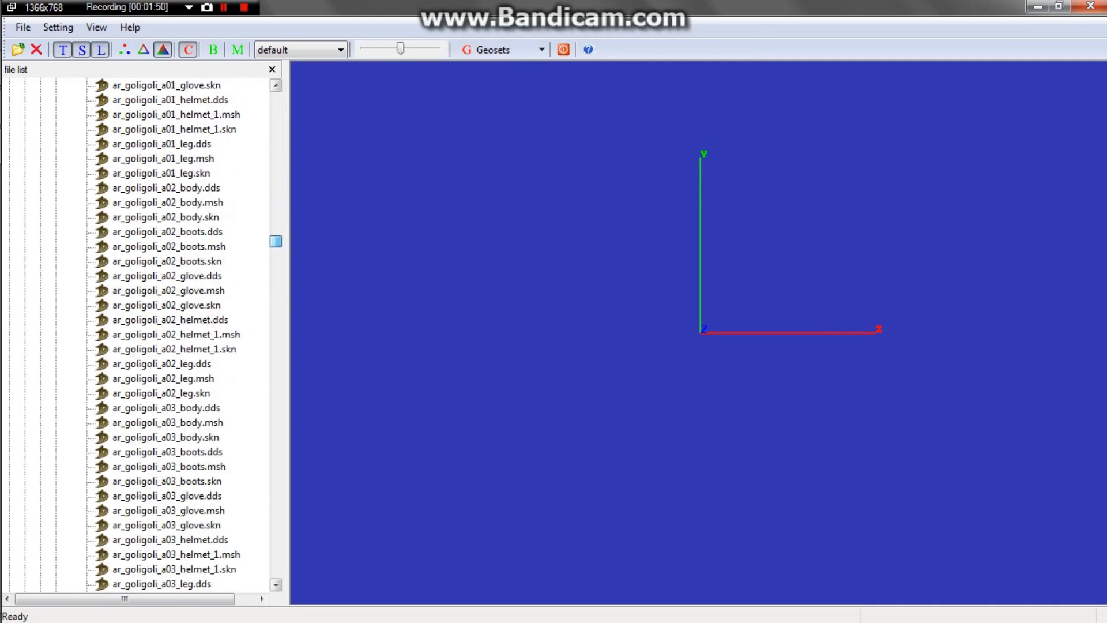
{"action": "scroll", "coordinate": [138, 334], "scroll_direction": "down", "scroll_amount": 10}
{"action": "scroll", "coordinate": [138, 335], "scroll_direction": "down", "scroll_amount": 8}
{"action": "scroll", "coordinate": [139, 334], "scroll_direction": "up", "scroll_amount": 12}
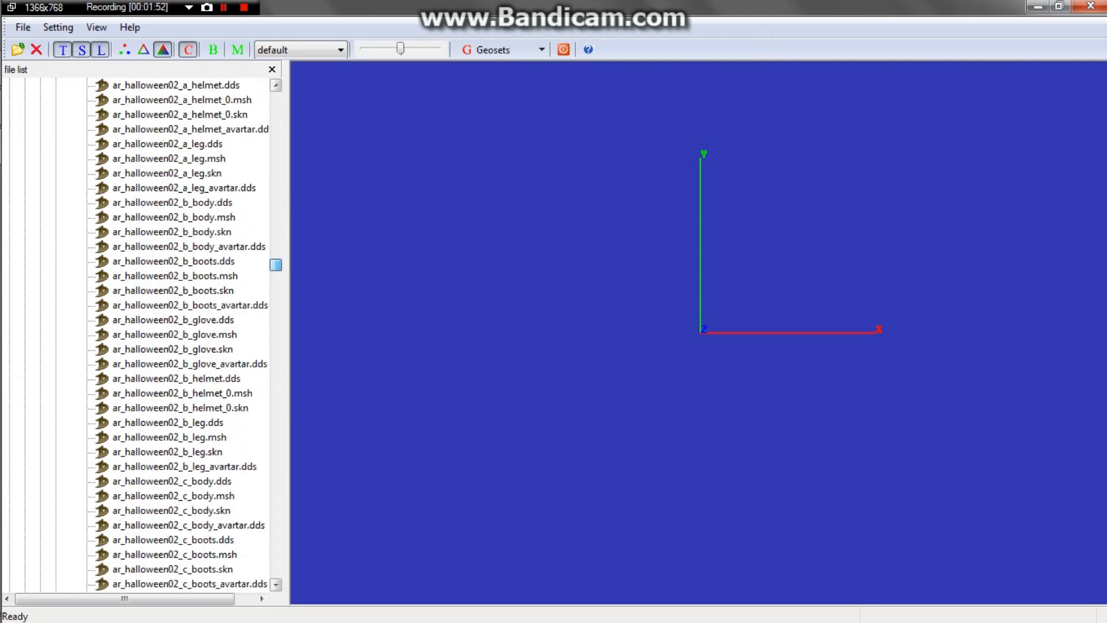
{"action": "scroll", "coordinate": [139, 334], "scroll_direction": "up", "scroll_amount": 1}
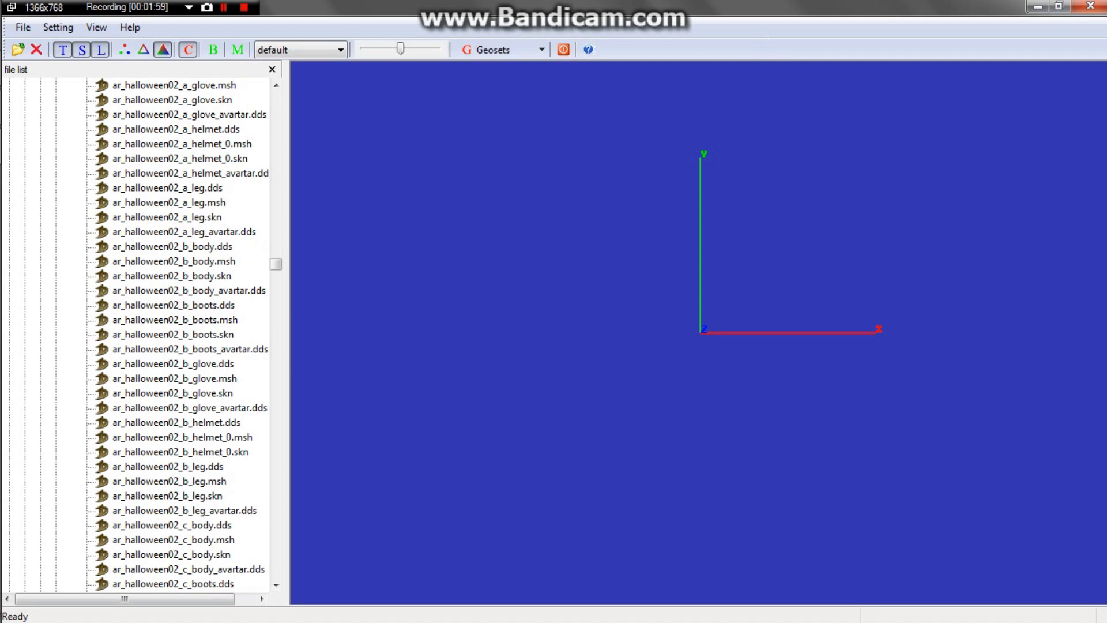
{"action": "right_click", "coordinate": [209, 275]}
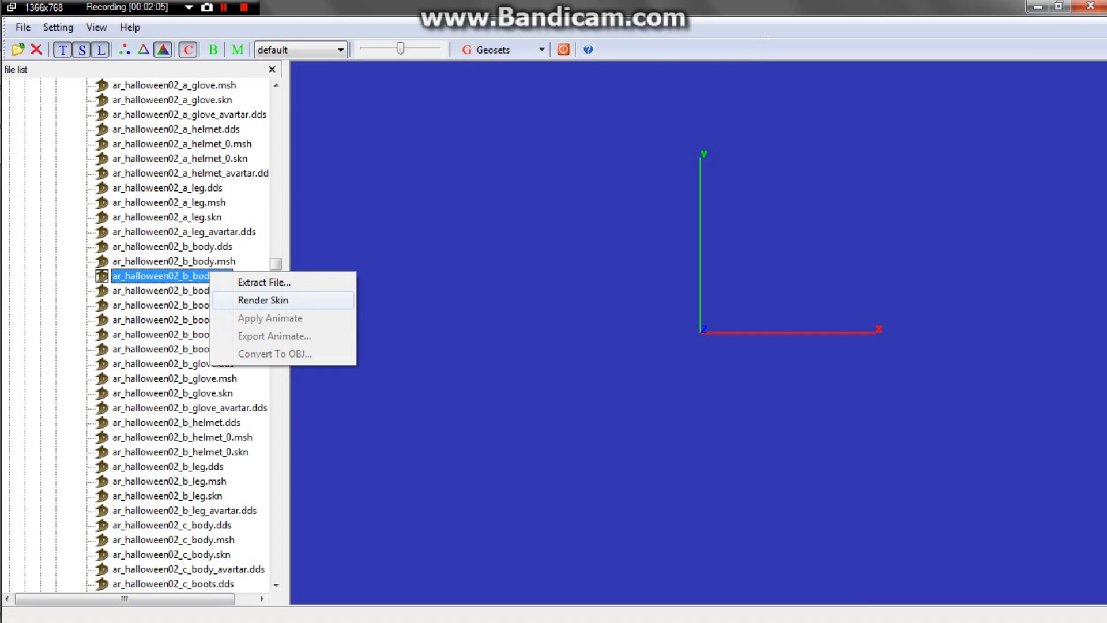
Render the ar_halloween02_b body, boots and glove skins in the 3D view.
{"action": "left_click", "coordinate": [263, 300]}
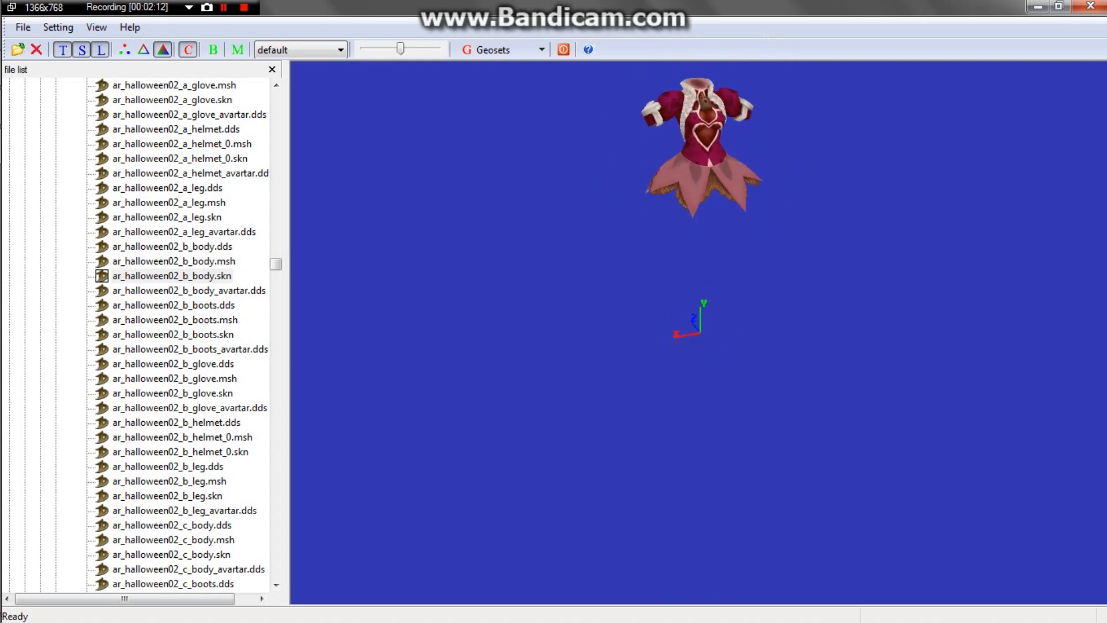
{"action": "key", "text": "Down"}
{"action": "key", "text": "Down"}
{"action": "key", "text": "Down"}
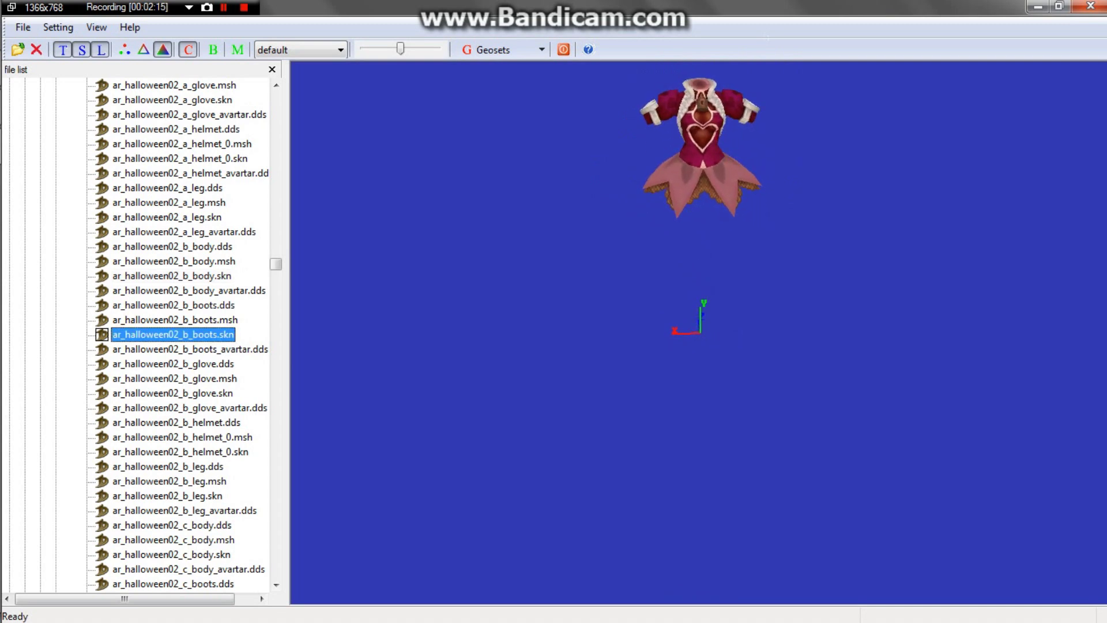
{"action": "right_click", "coordinate": [201, 337]}
{"action": "left_click", "coordinate": [247, 367]}
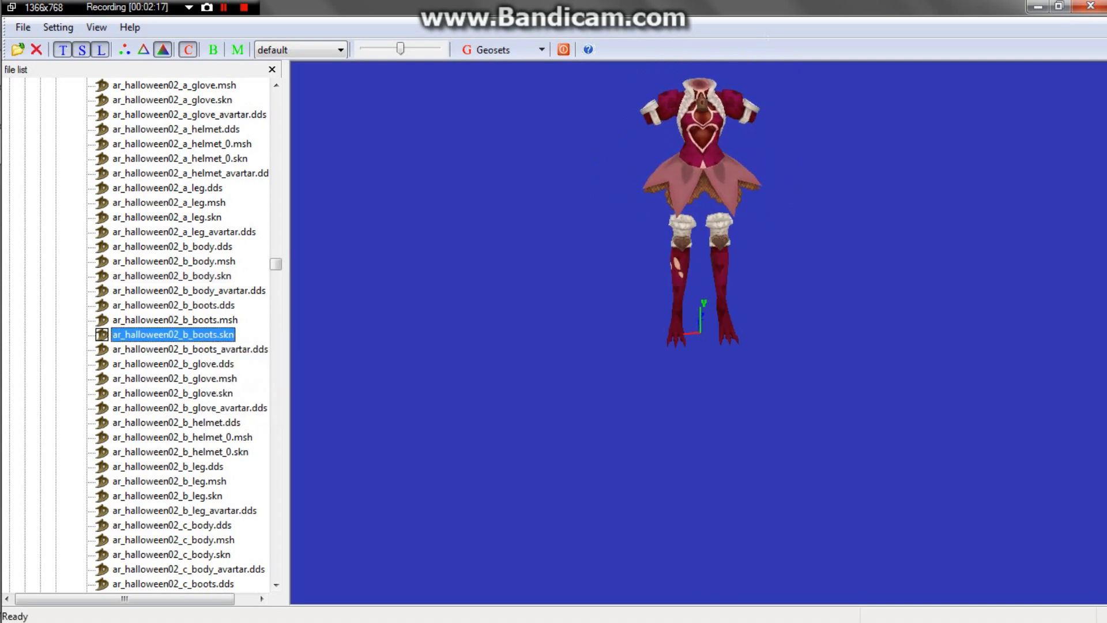
{"action": "right_click", "coordinate": [242, 393]}
{"action": "left_click", "coordinate": [277, 417]}
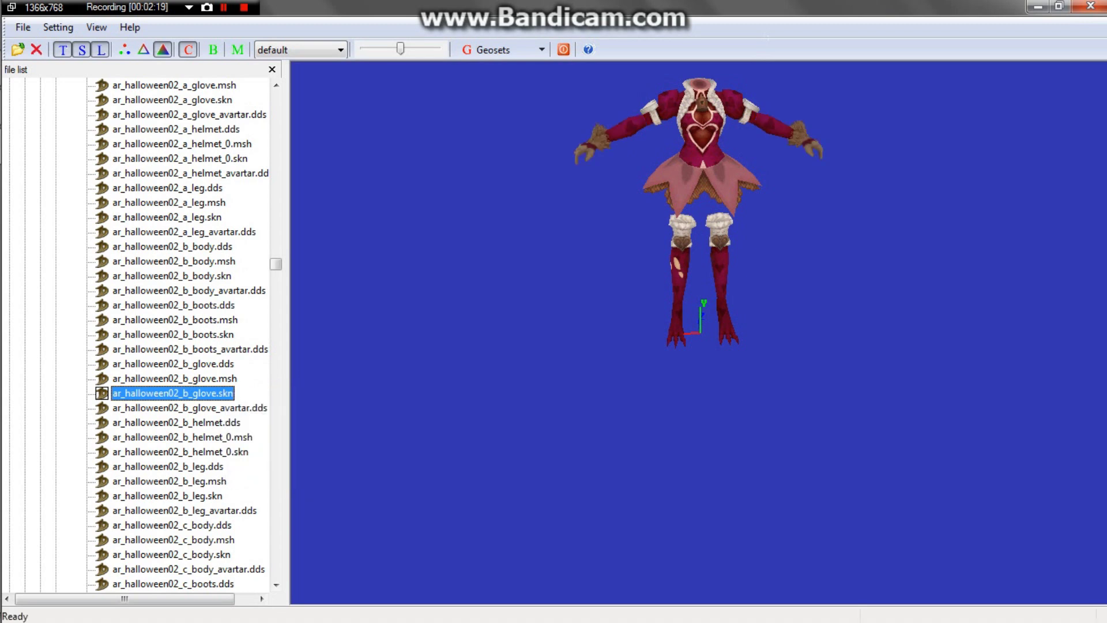
Add the horned helmet_0 and leg skins to complete the costume model.
{"action": "right_click", "coordinate": [223, 452]}
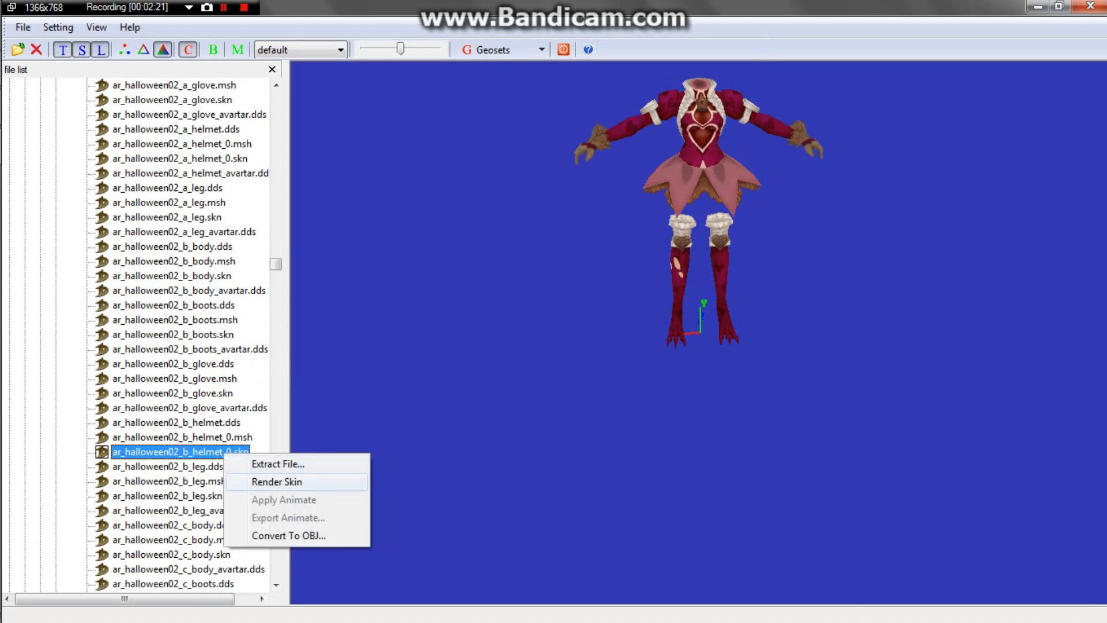
{"action": "left_click", "coordinate": [277, 477]}
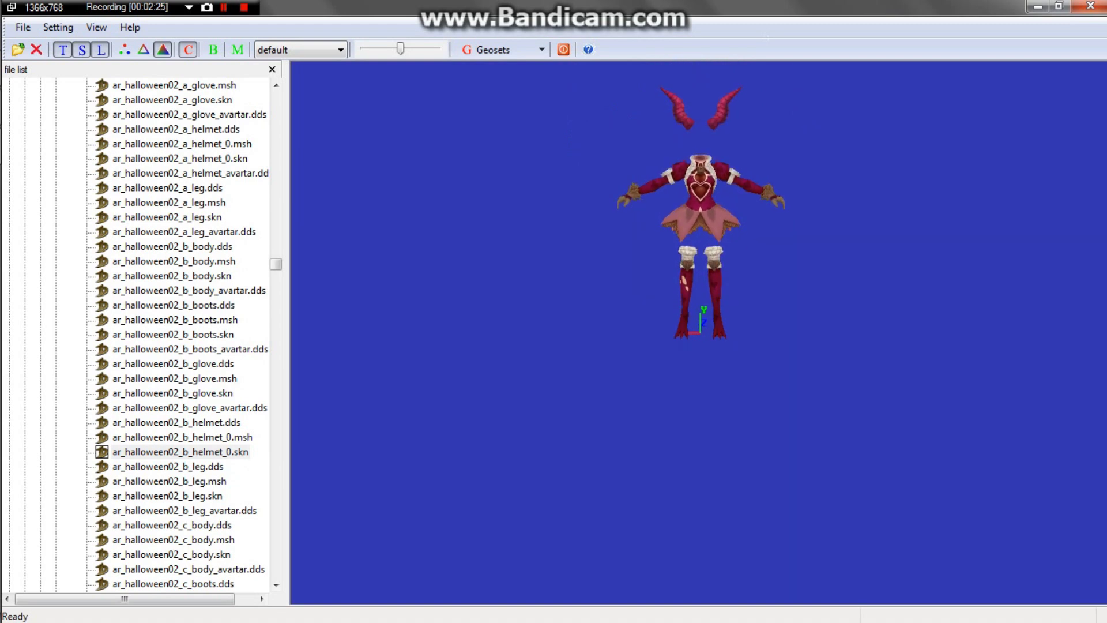
{"action": "right_click", "coordinate": [159, 495]}
{"action": "left_click", "coordinate": [207, 524]}
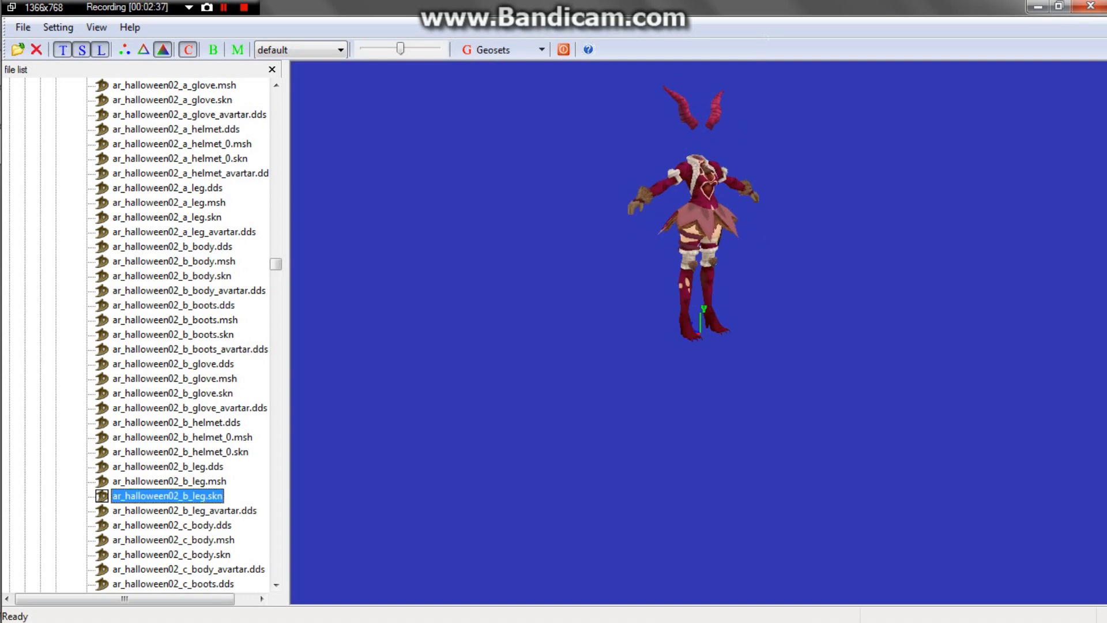
{"action": "right_click", "coordinate": [201, 495]}
Extract ar_halloween02_b_leg.skn to the Desktop.
{"action": "left_click", "coordinate": [251, 510]}
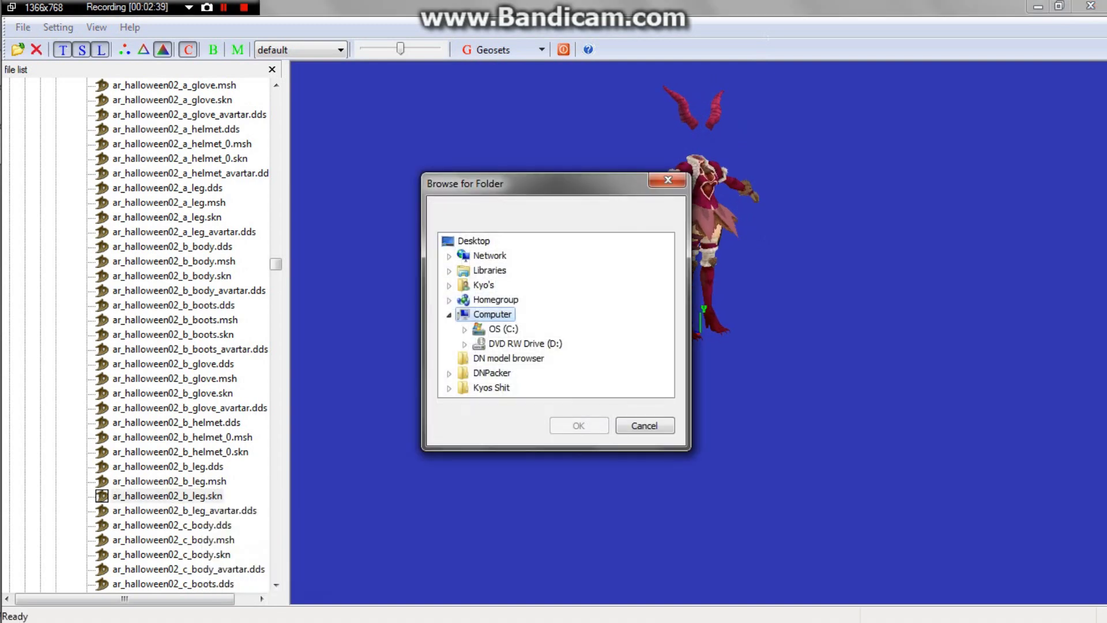
{"action": "left_click", "coordinate": [473, 241]}
{"action": "left_click", "coordinate": [578, 426]}
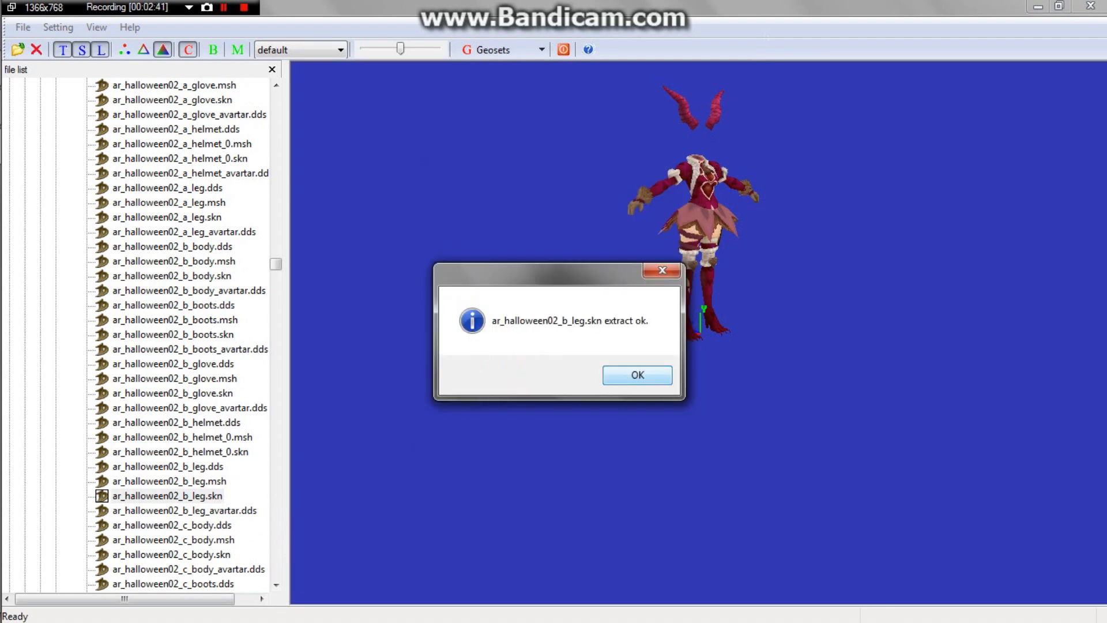
{"action": "key", "text": "Return"}
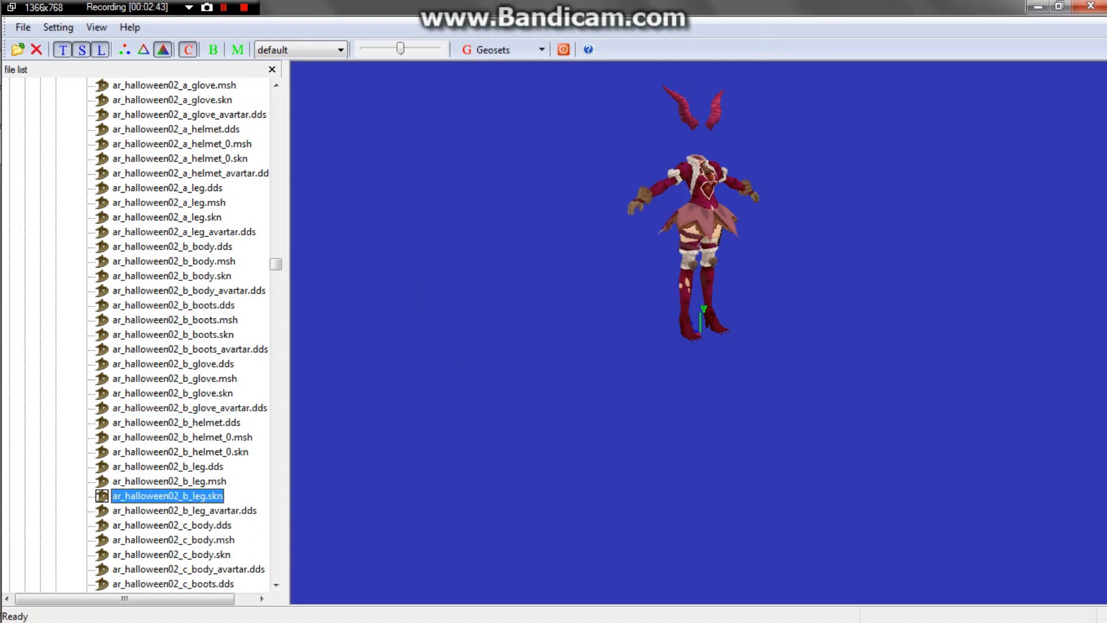
{"action": "key", "text": "Up"}
{"action": "key", "text": "Up"}
{"action": "key", "text": "Up"}
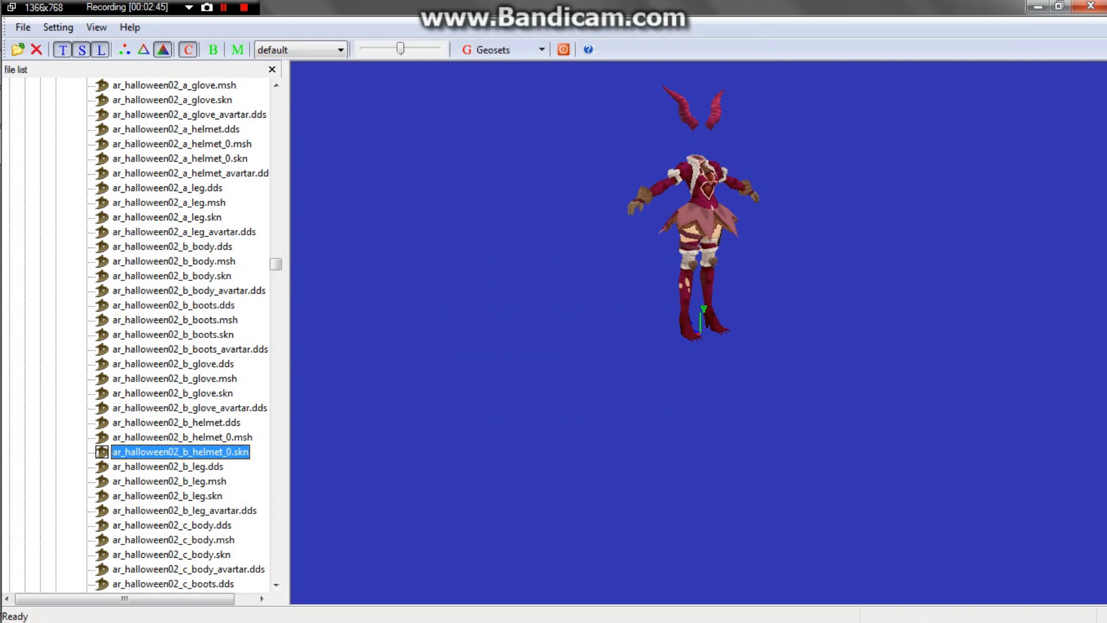
Extract the ar_halloween02_b glove skin file to the Desktop.
{"action": "left_click", "coordinate": [226, 394]}
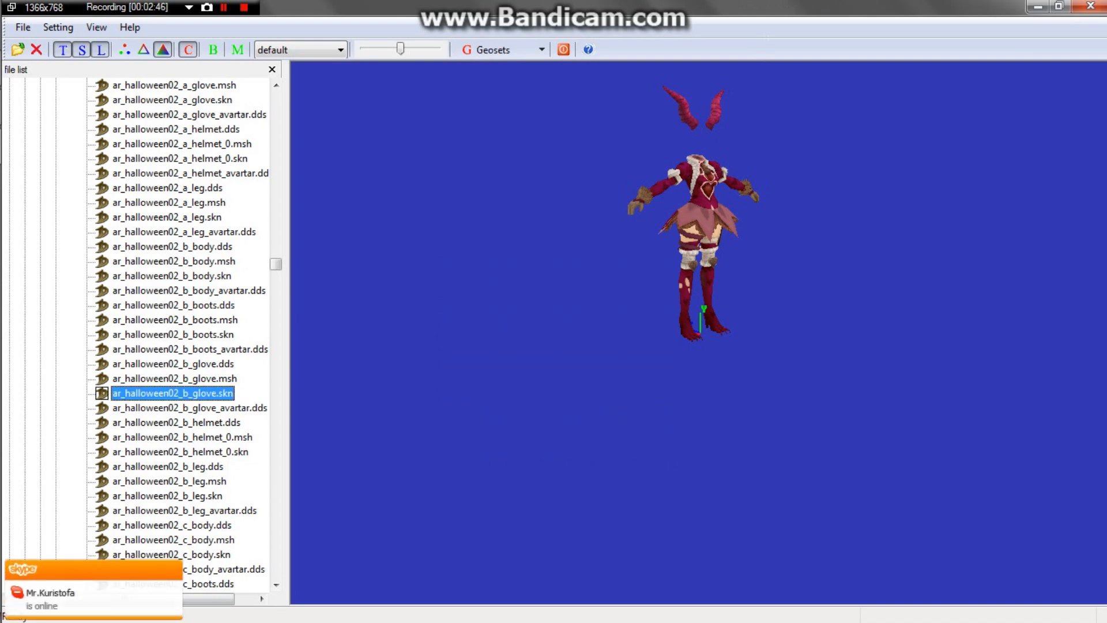
{"action": "right_click", "coordinate": [227, 393]}
{"action": "left_click", "coordinate": [259, 407]}
{"action": "key", "text": "Home"}
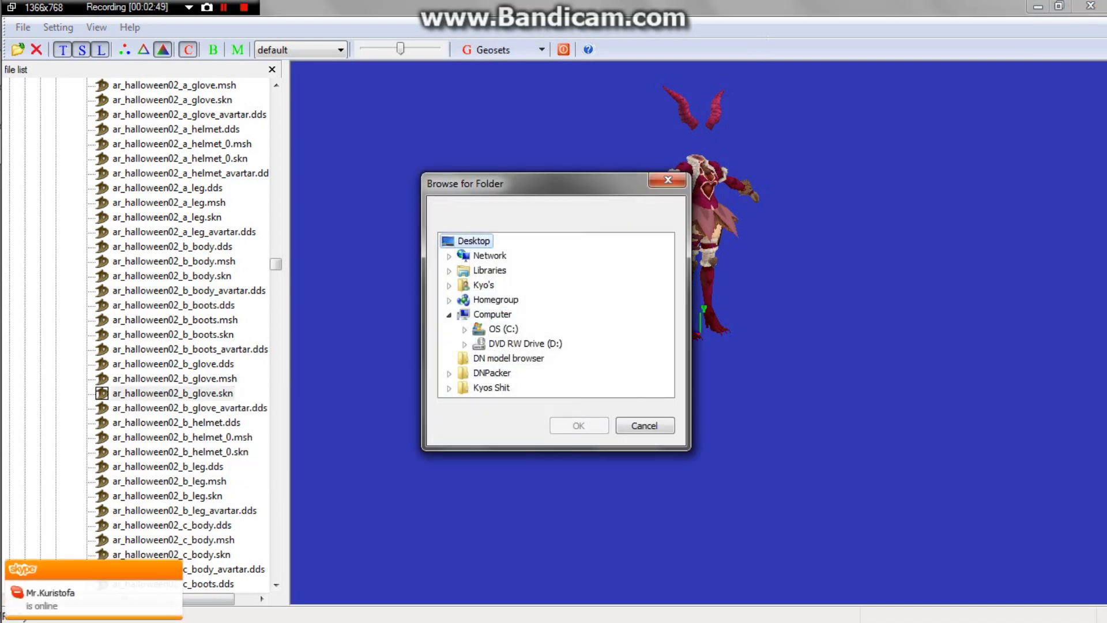
{"action": "key", "text": "Return"}
{"action": "key", "text": "Return"}
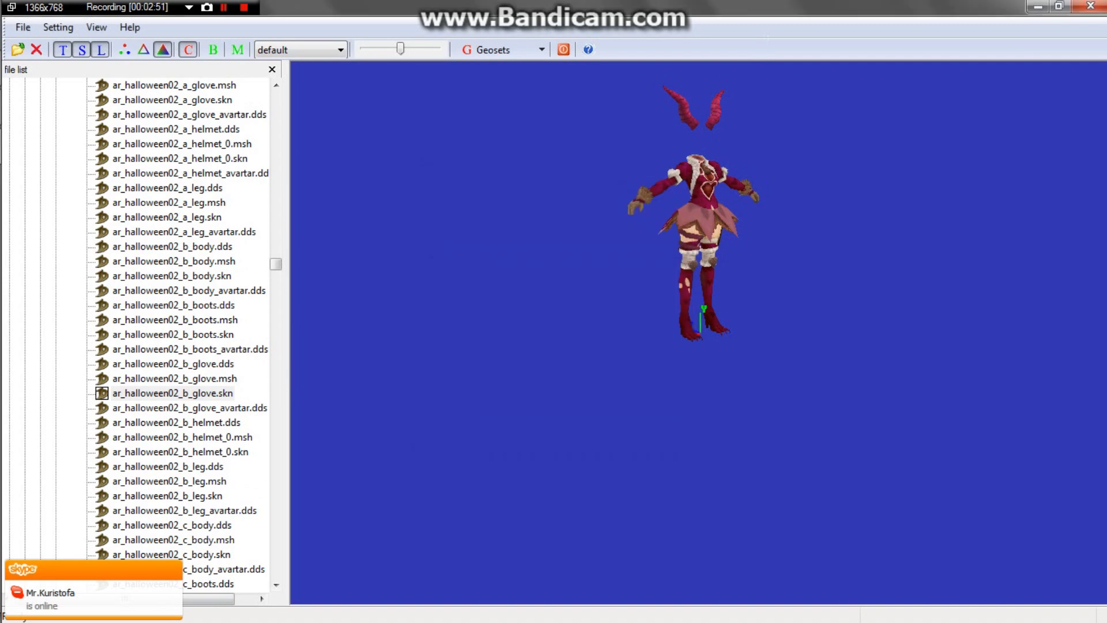
Extract the ar_halloween02_b boots and body skin files to the Desktop.
{"action": "right_click", "coordinate": [216, 335]}
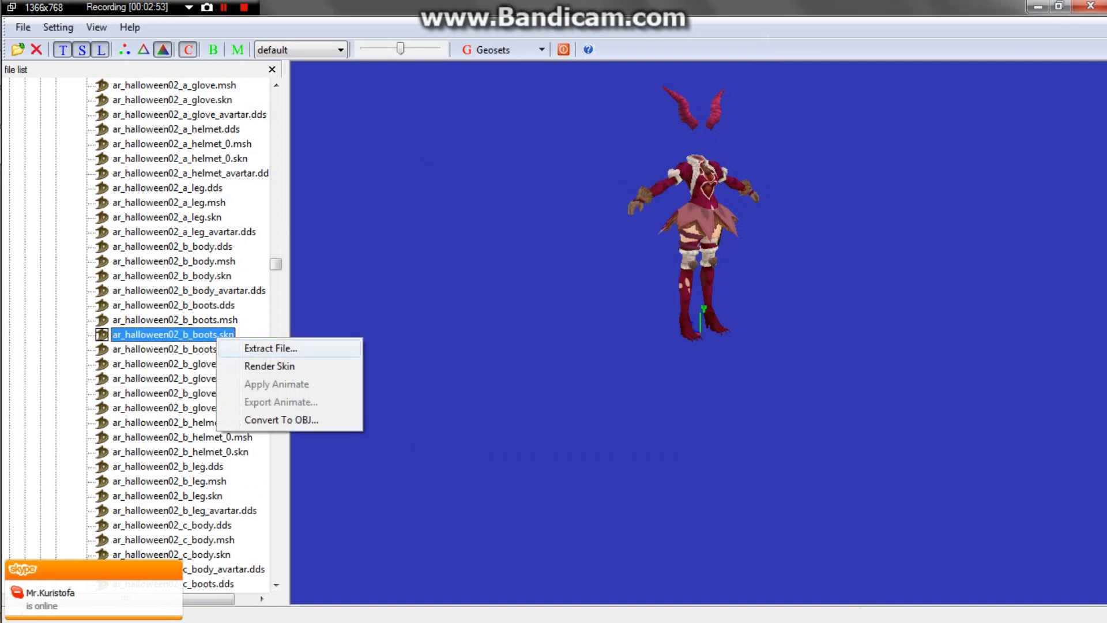
{"action": "left_click", "coordinate": [247, 348]}
{"action": "key", "text": "Home"}
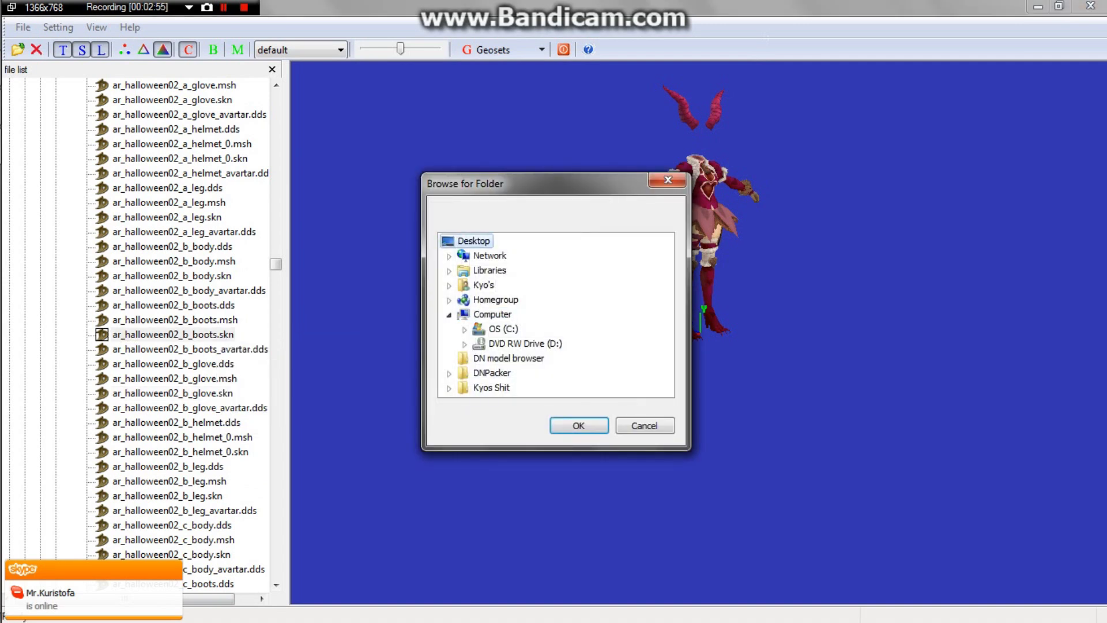
{"action": "key", "text": "Return"}
{"action": "key", "text": "Return"}
{"action": "right_click", "coordinate": [221, 276]}
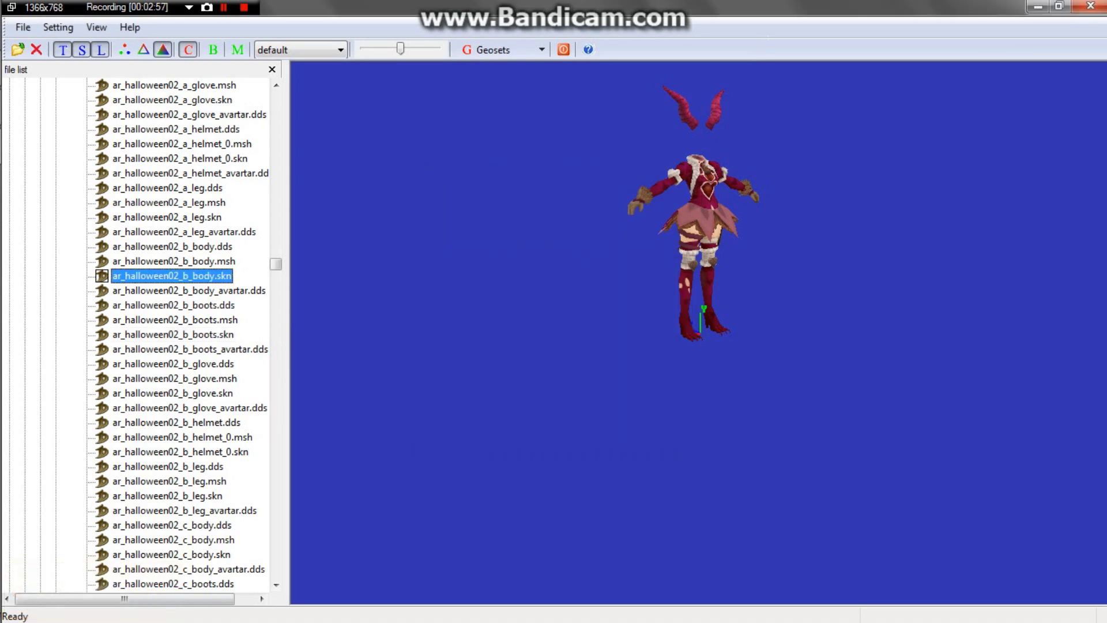
{"action": "left_click", "coordinate": [250, 290]}
{"action": "key", "text": "Home"}
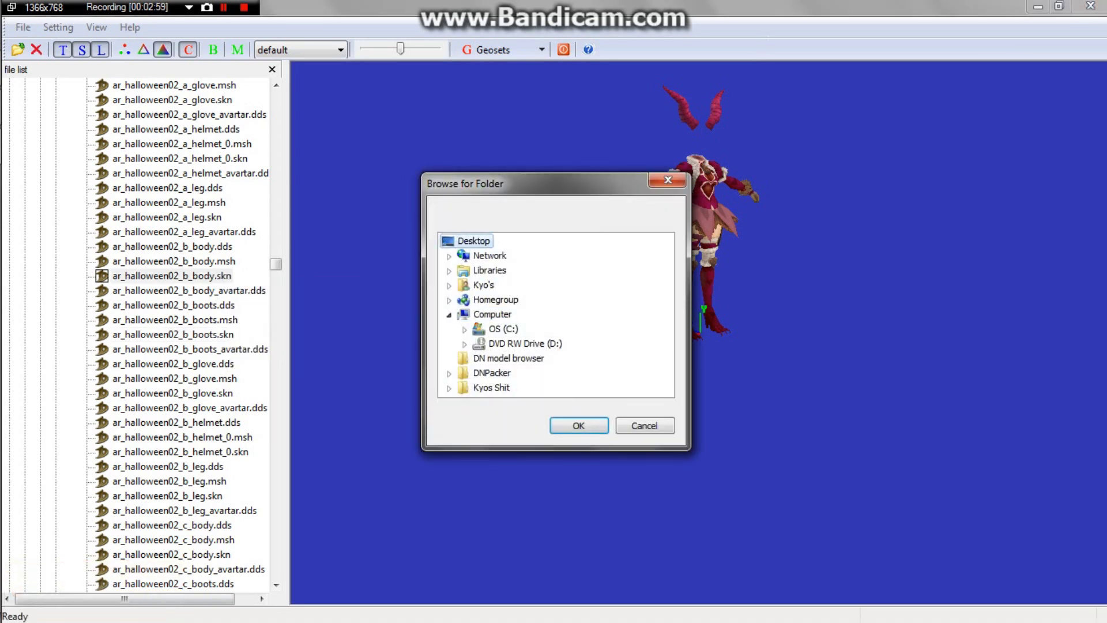
{"action": "key", "text": "Return"}
{"action": "key", "text": "Return"}
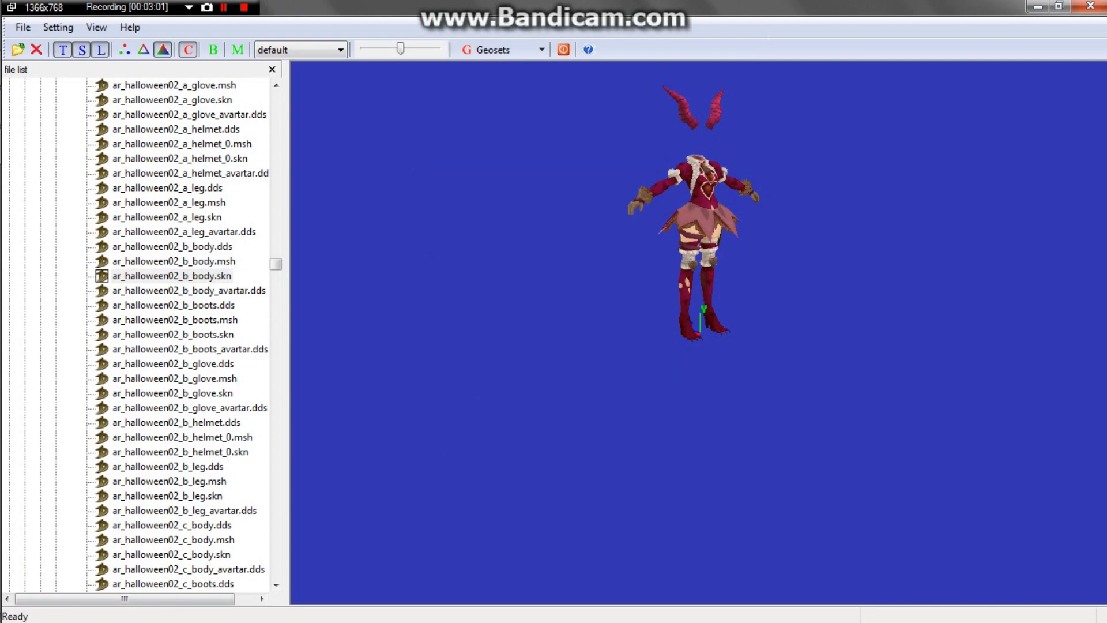
Minimize the model browser and select the four extracted skin files on the desktop.
{"action": "left_click", "coordinate": [1036, 7]}
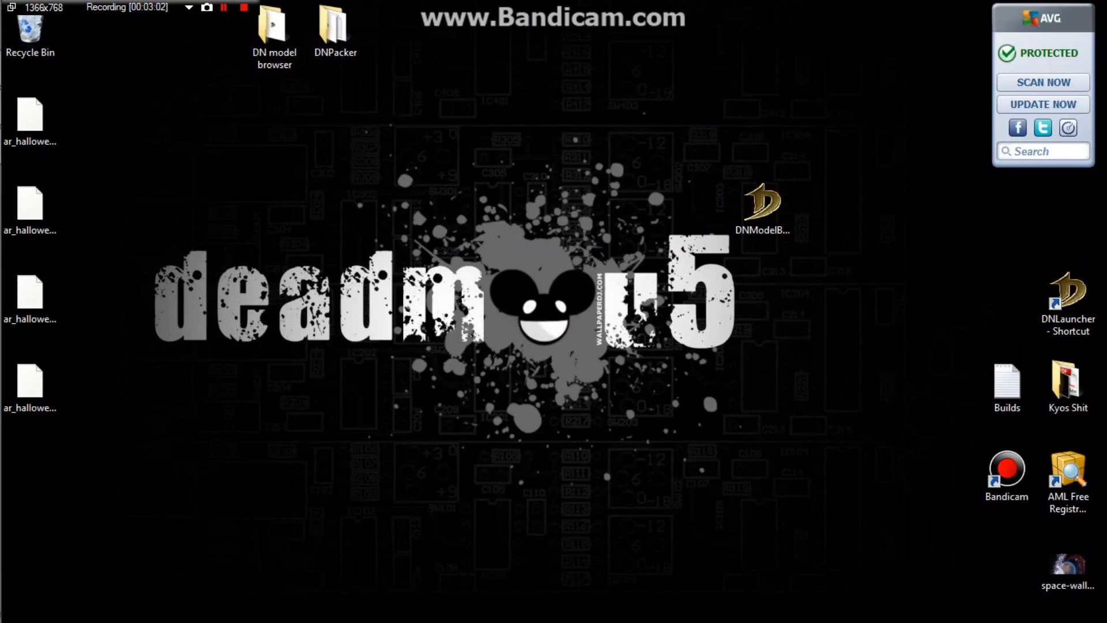
{"action": "left_click_drag", "start_coordinate": [102, 458], "coordinate": [3, 91]}
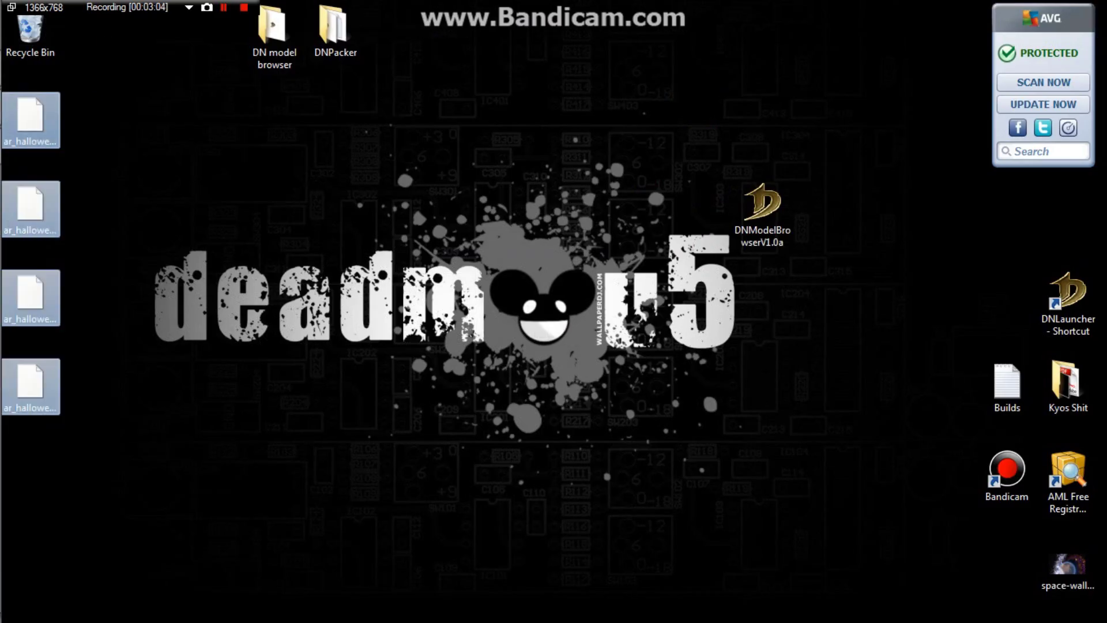
{"action": "right_click", "coordinate": [54, 136]}
{"action": "left_click", "coordinate": [31, 208]}
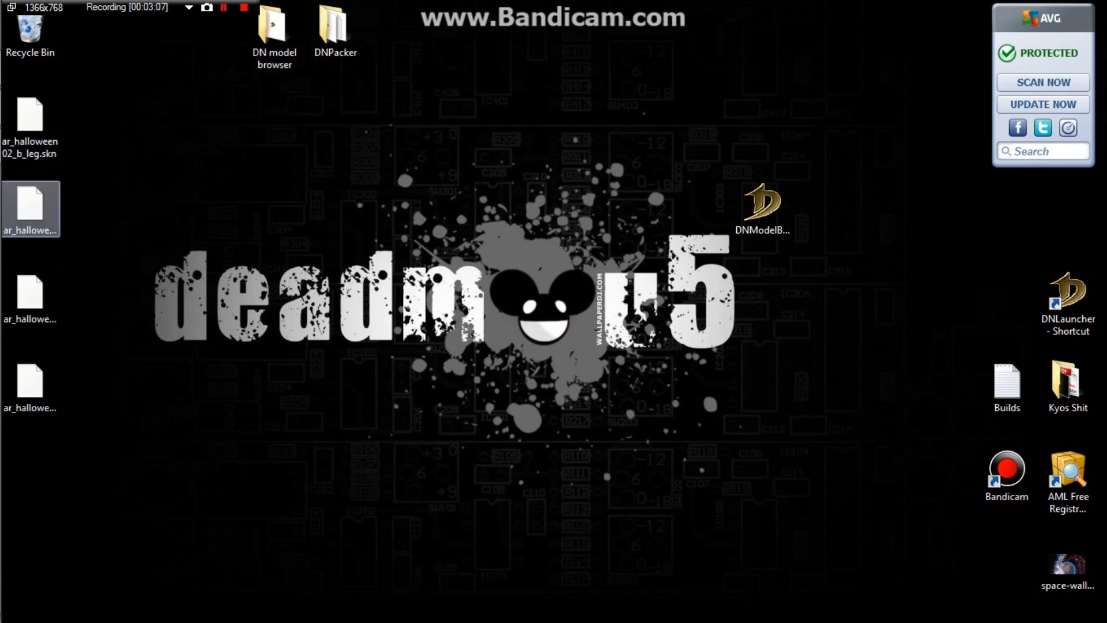
{"action": "key", "text": "Down"}
{"action": "key", "text": "Down"}
{"action": "left_click_drag", "start_coordinate": [184, 449], "coordinate": [27, 118]}
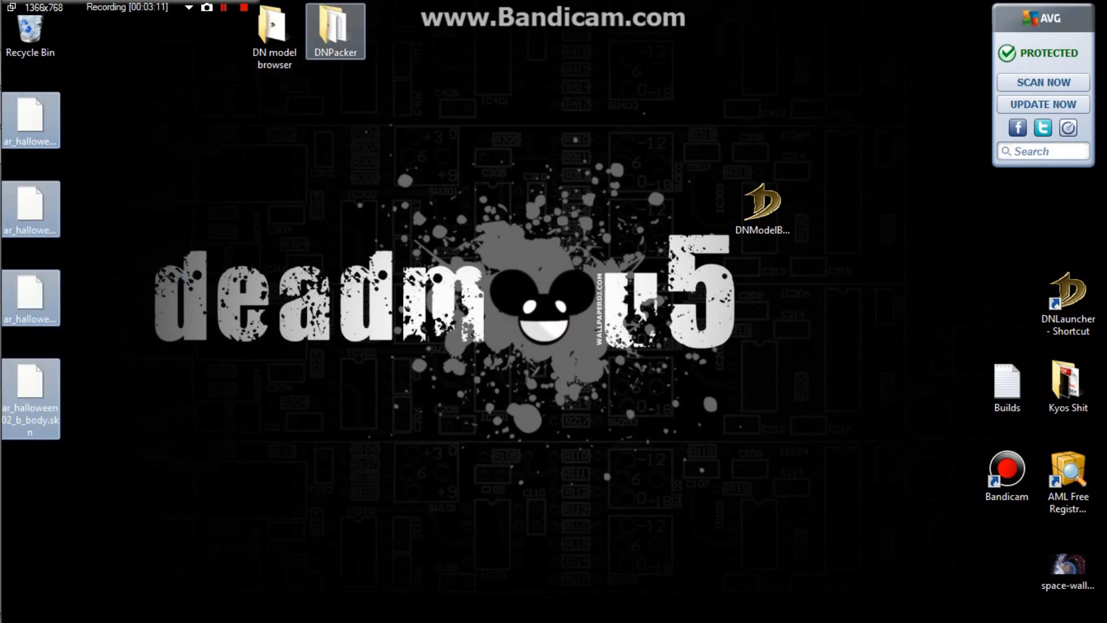
Move the four skin files into DNPacker's resource folder.
{"action": "double_click", "coordinate": [335, 31]}
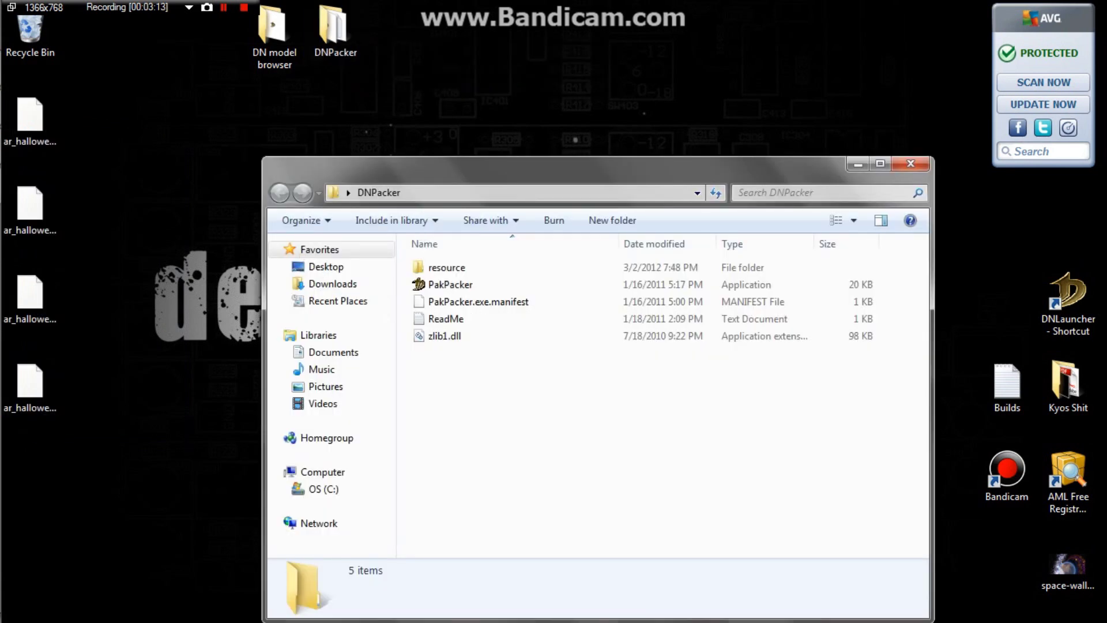
{"action": "left_click", "coordinate": [445, 267]}
{"action": "key", "text": "Return"}
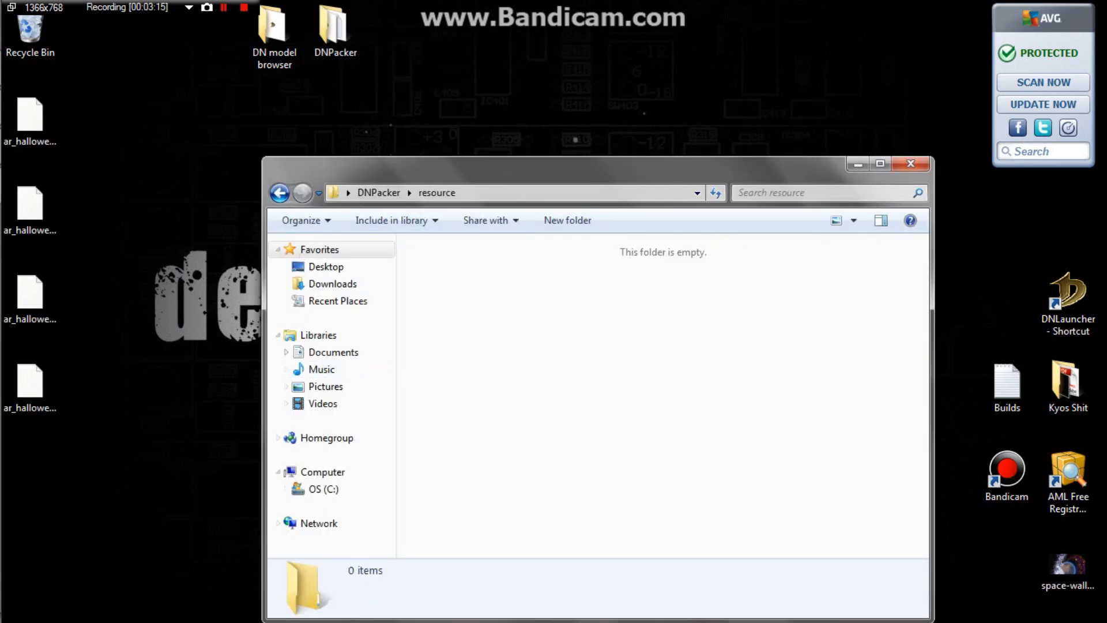
{"action": "key", "text": "BackSpace"}
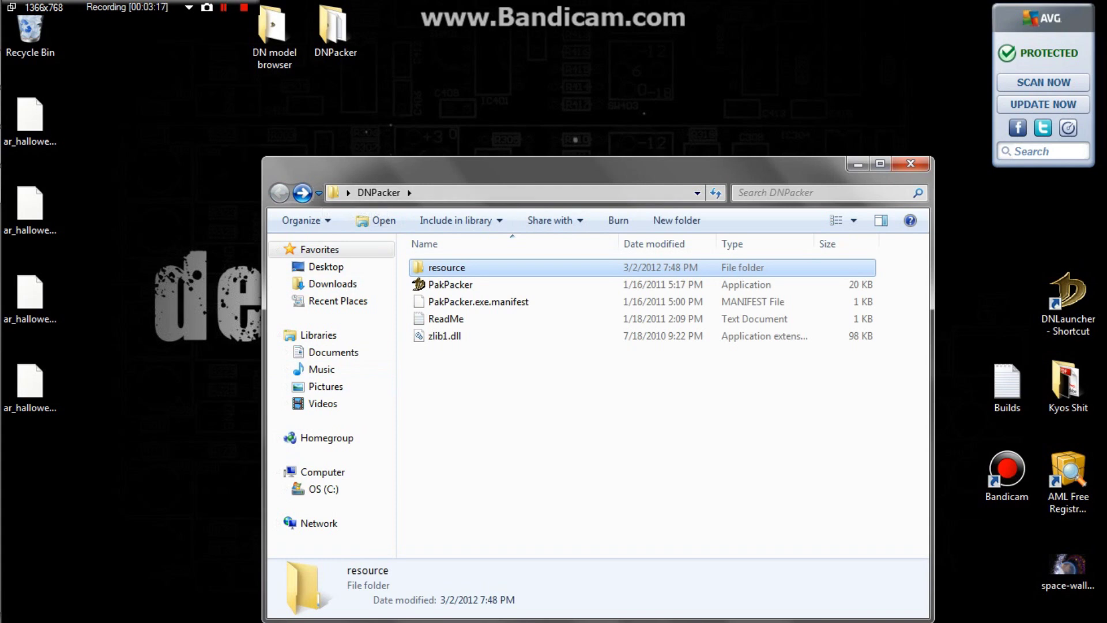
{"action": "key", "text": "Return"}
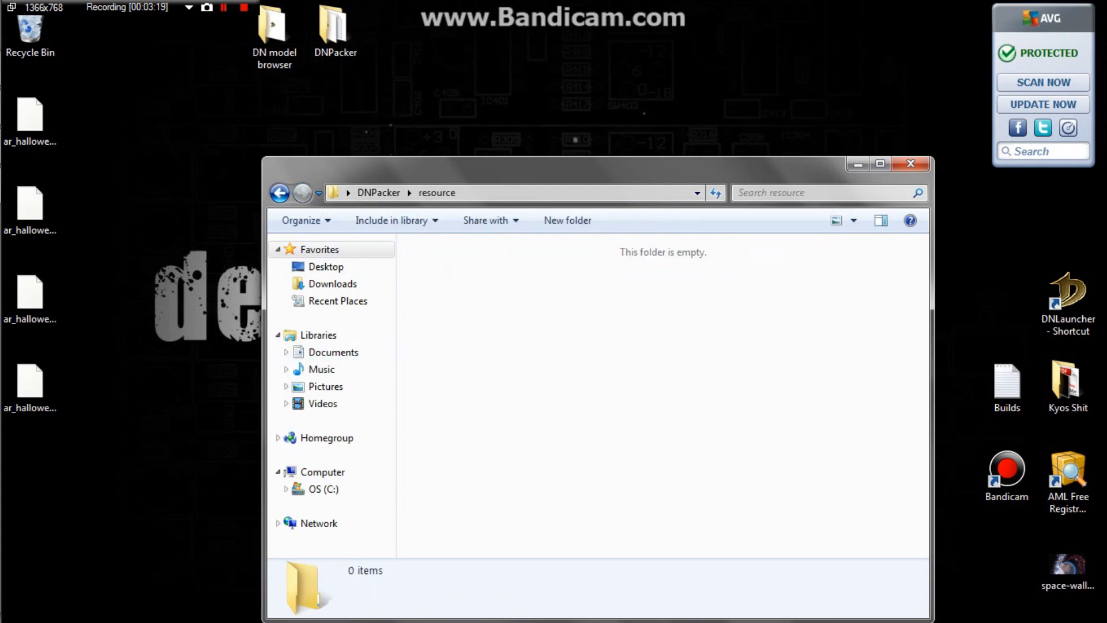
{"action": "mouse_move", "coordinate": [121, 455]}
{"action": "left_mouse_down"}
{"action": "mouse_move", "coordinate": [55, 149]}
{"action": "mouse_move", "coordinate": [4, 94]}
{"action": "mouse_move", "coordinate": [597, 335]}
{"action": "left_mouse_up"}
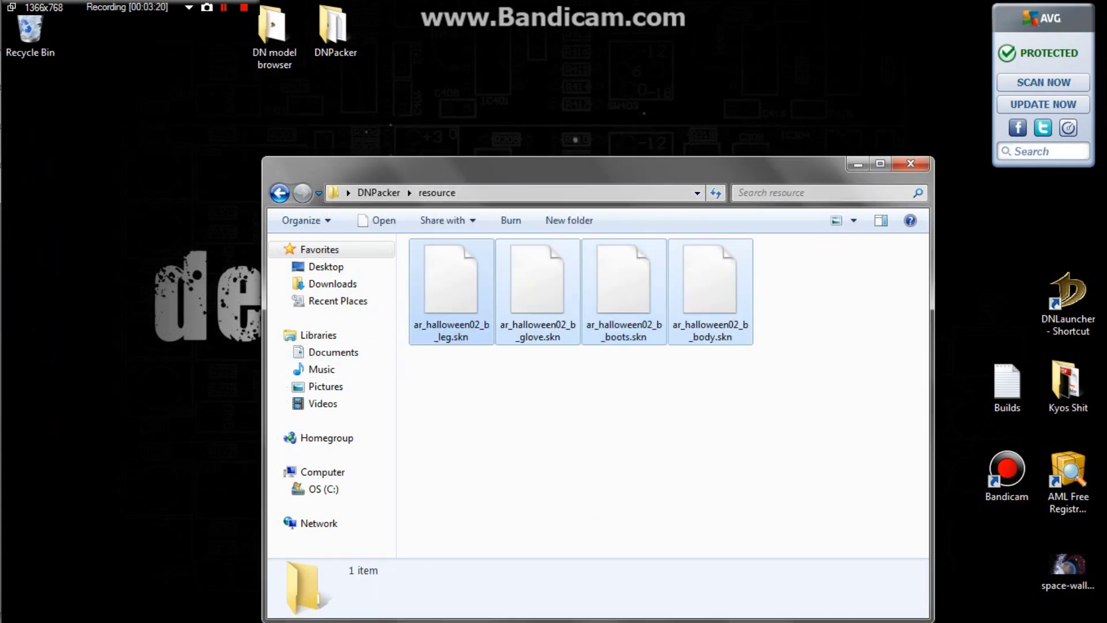
Rename the leg and glove skins to ar_rare01_leg.skn and ar_rare01_glove.skn.
{"action": "left_click", "coordinate": [451, 295]}
{"action": "right_click", "coordinate": [454, 298]}
{"action": "left_click", "coordinate": [493, 511]}
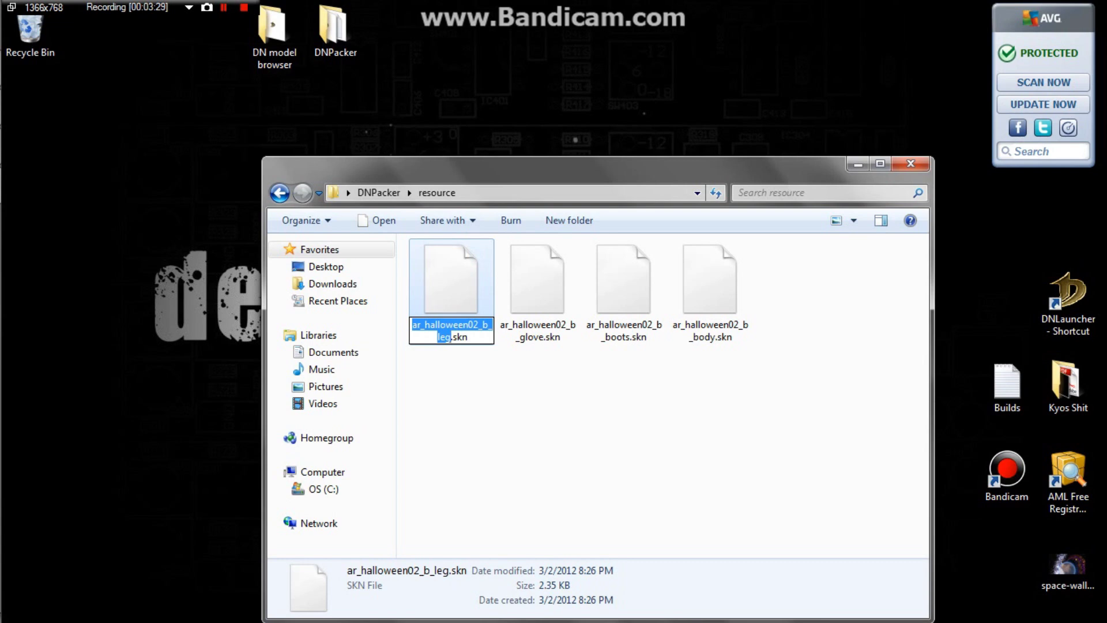
{"action": "key", "text": "BackSpace"}
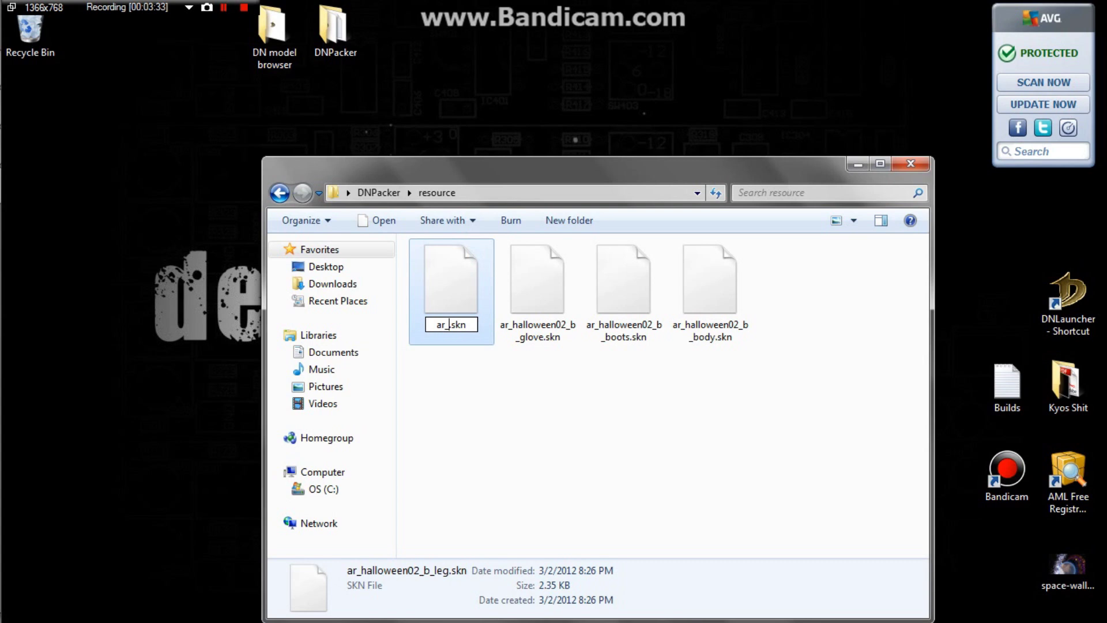
{"action": "type", "text": "rare0"}
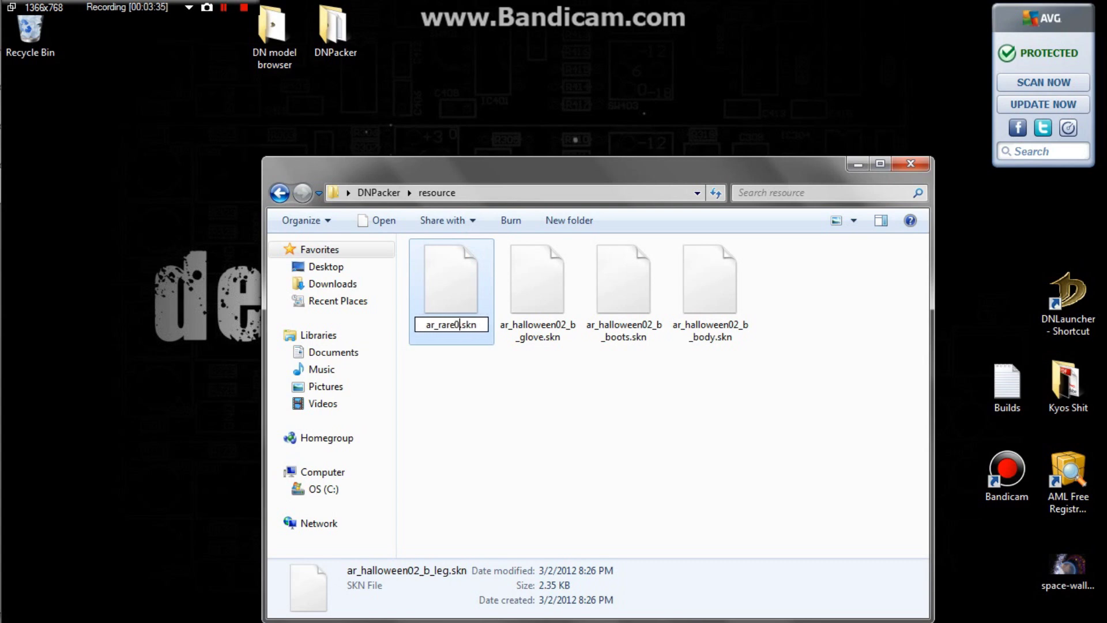
{"action": "type", "text": "1"}
{"action": "type", "text": "_"}
{"action": "type", "text": "leg"}
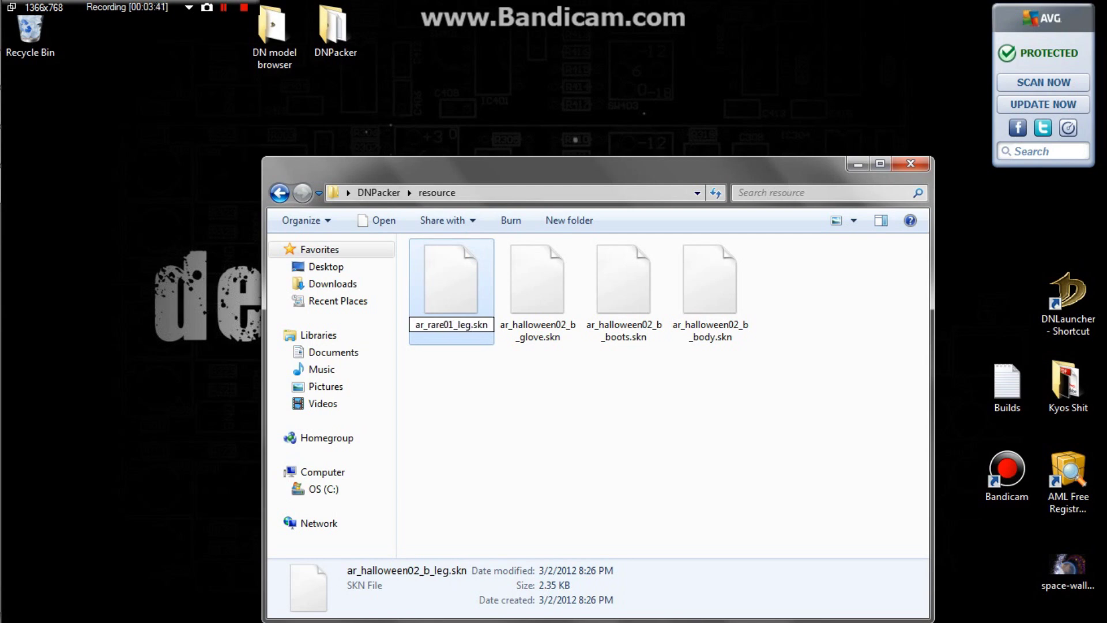
{"action": "key", "text": "Return"}
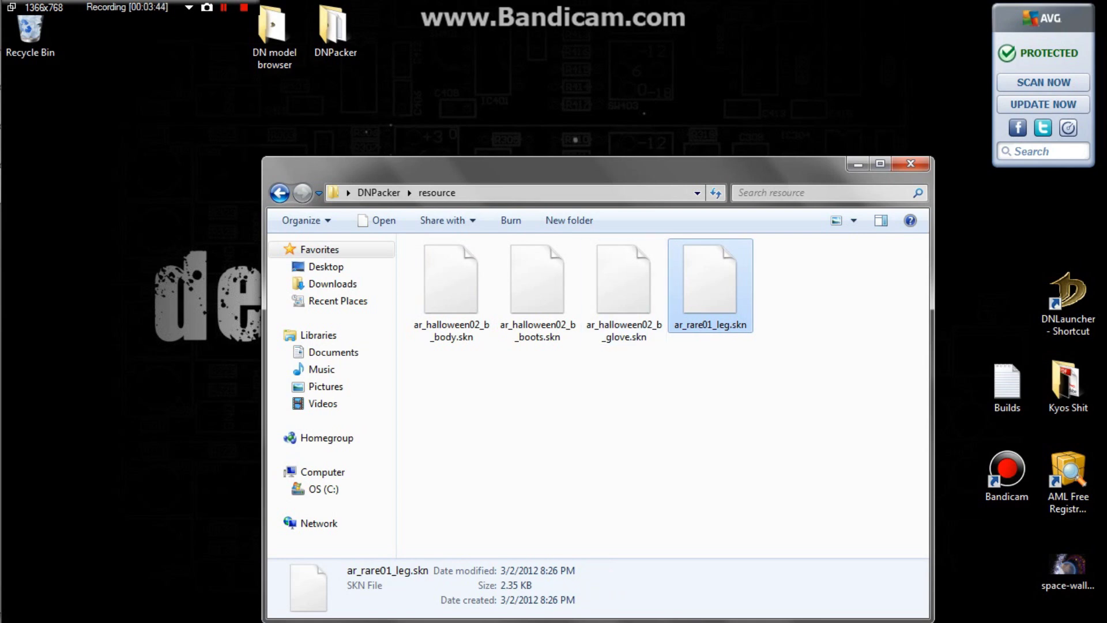
{"action": "right_click", "coordinate": [612, 302]}
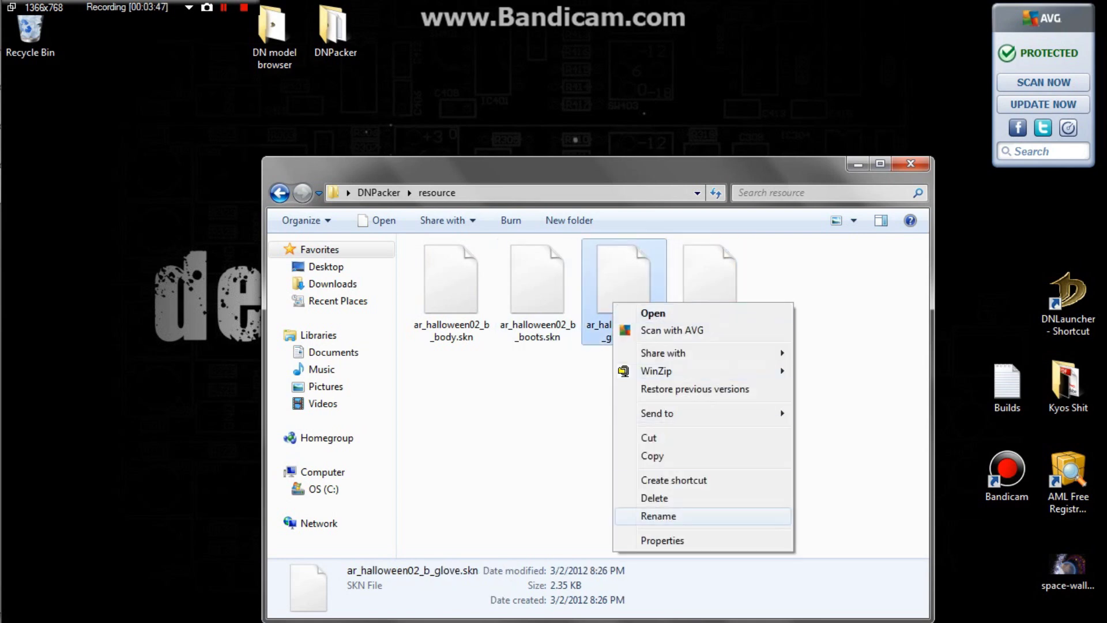
{"action": "left_click", "coordinate": [657, 515]}
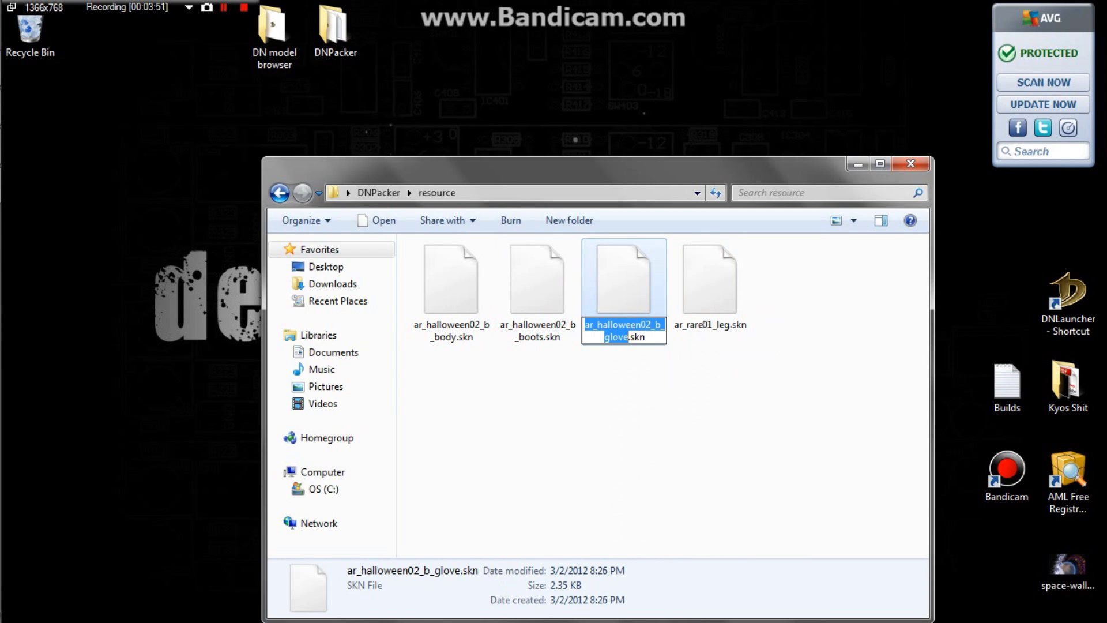
{"action": "key", "text": "BackSpace"}
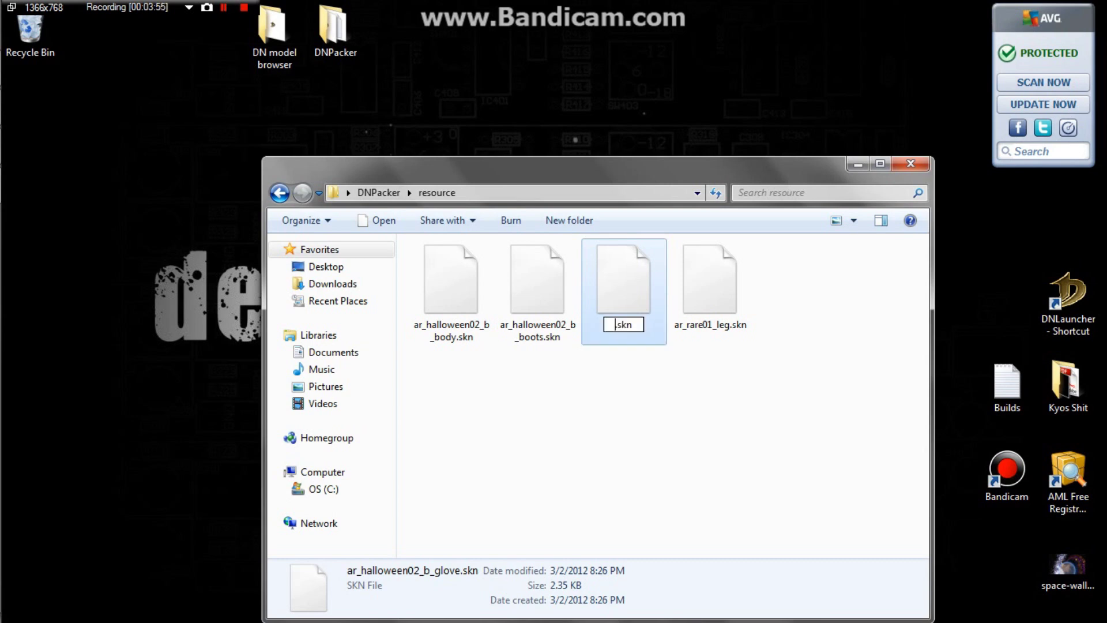
{"action": "type", "text": "ar_br_rar"}
{"action": "type", "text": "e01_"}
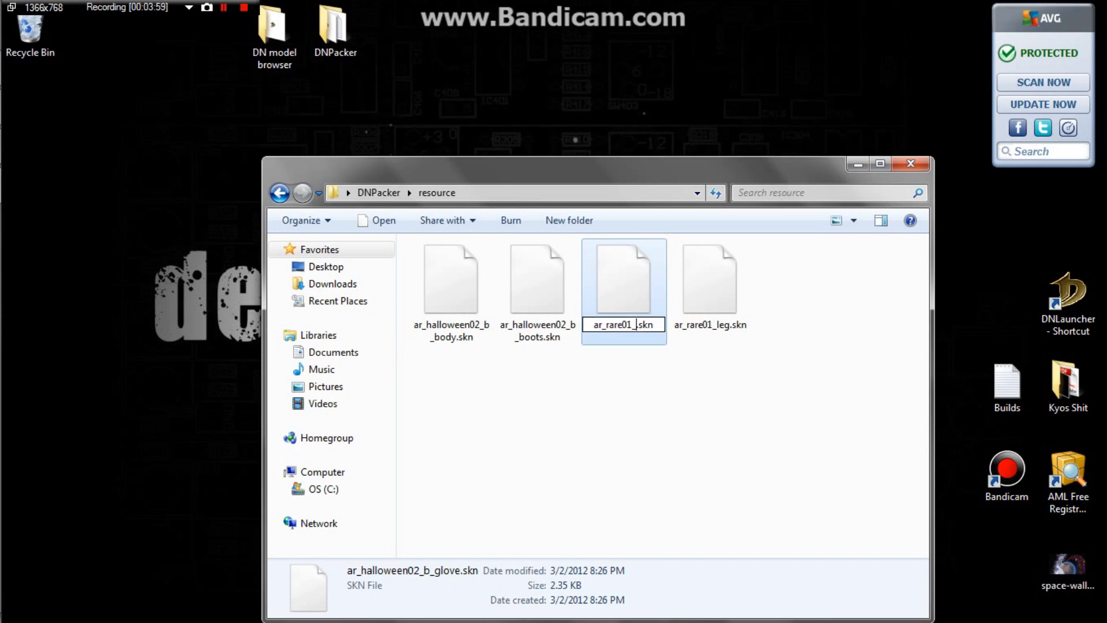
{"action": "type", "text": "glove"}
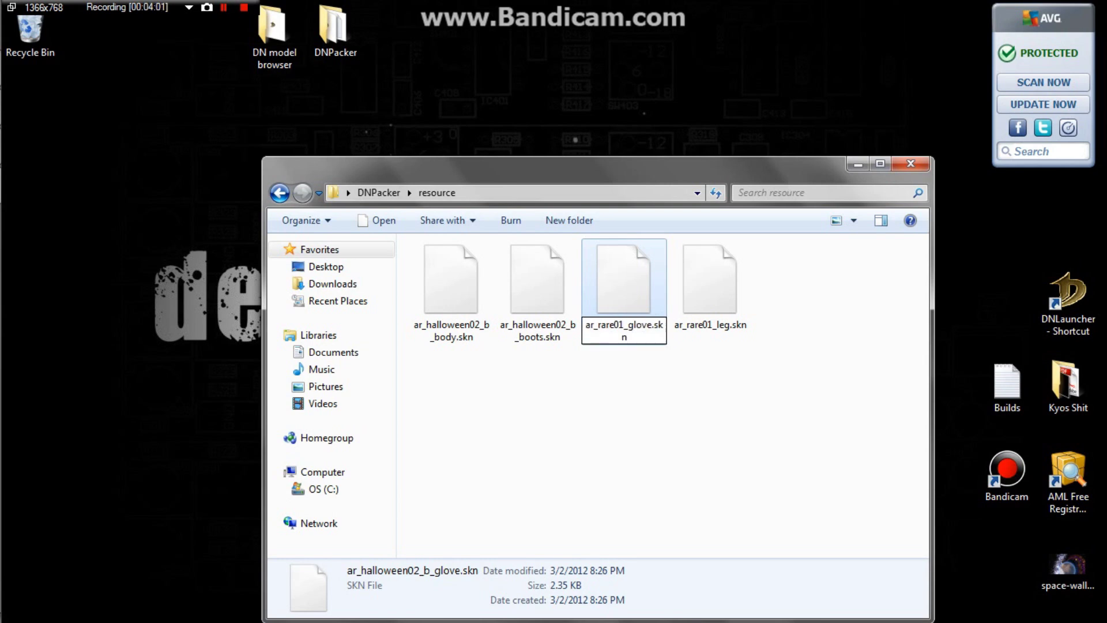
{"action": "key", "text": "Return"}
Rename the boots and body skins to ar_rare01_boots.skn and ar_rare01_body.skn.
{"action": "left_click", "coordinate": [541, 316]}
{"action": "right_click", "coordinate": [541, 315]}
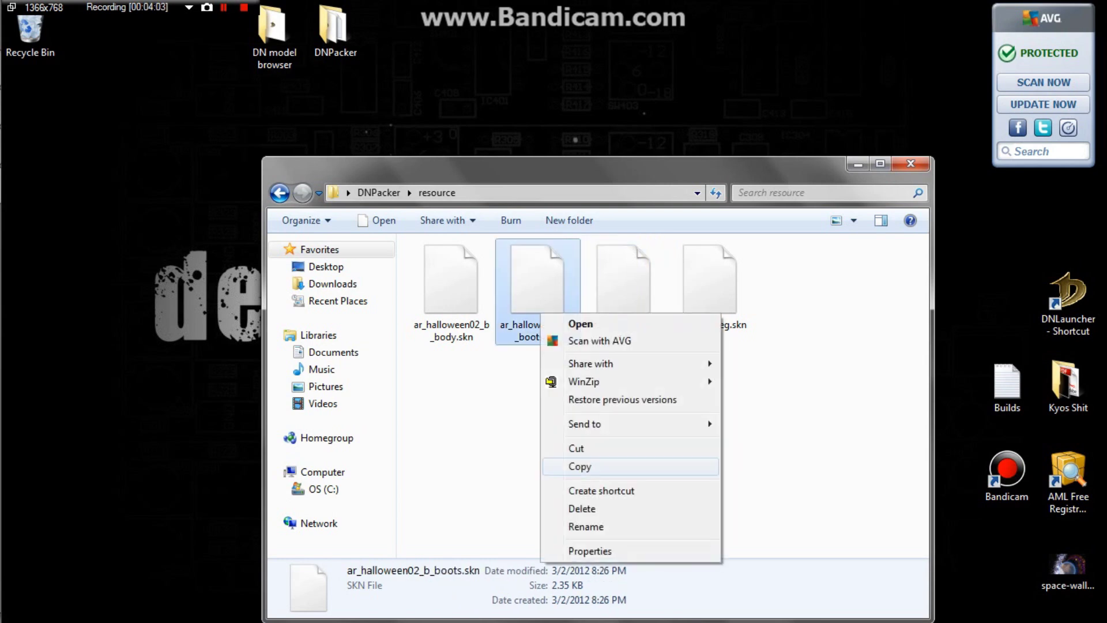
{"action": "left_click", "coordinate": [585, 525]}
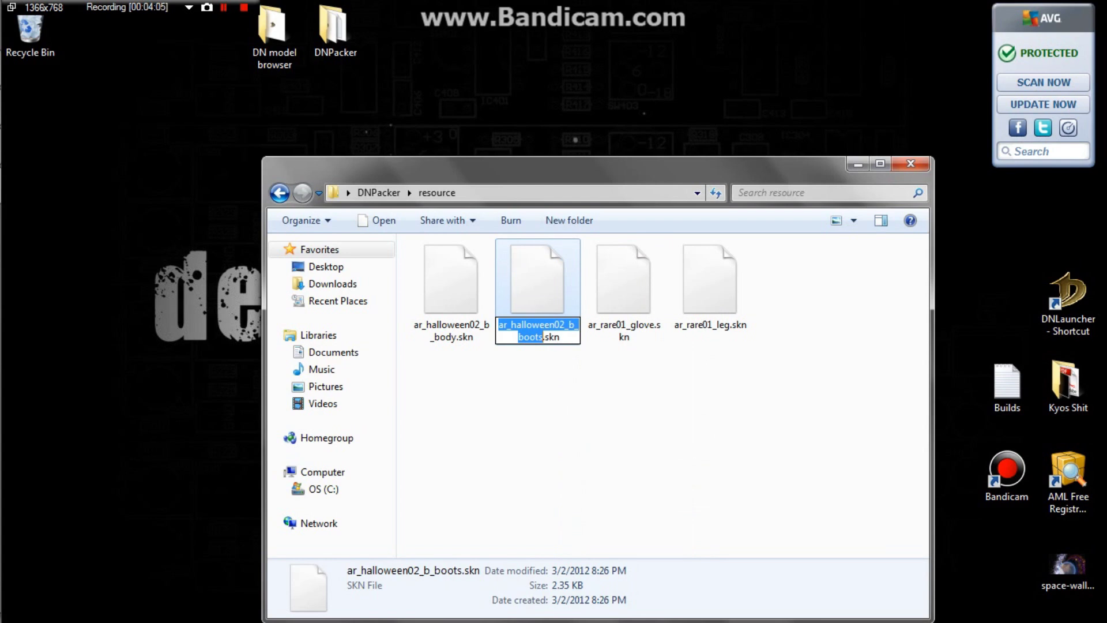
{"action": "type", "text": "a"}
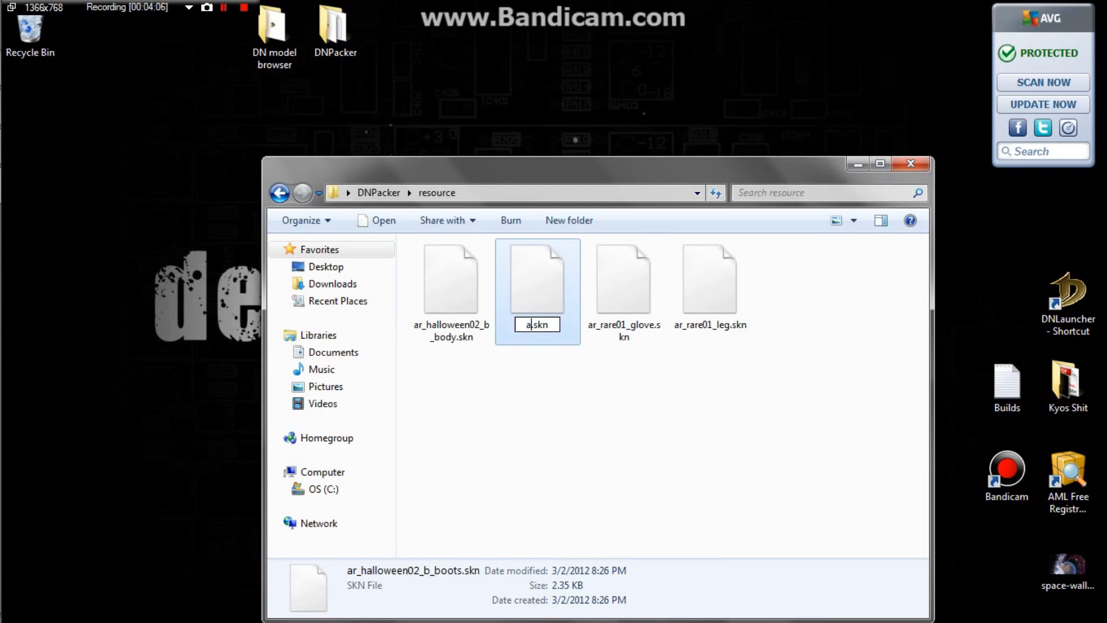
{"action": "type", "text": "re"}
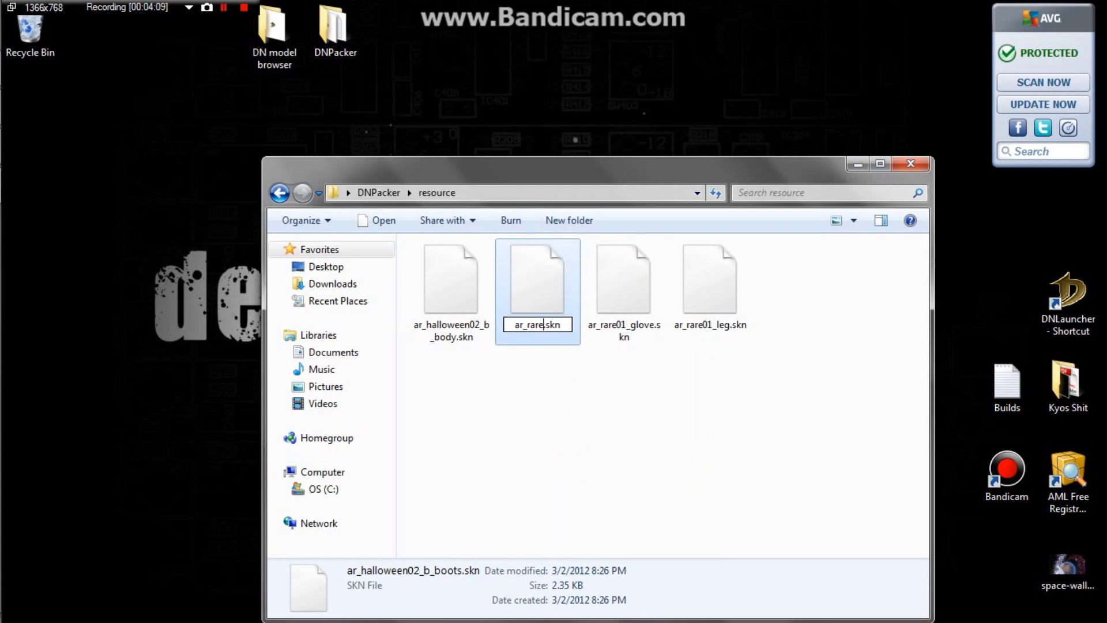
{"action": "type", "text": "01"}
{"action": "type", "text": "_"}
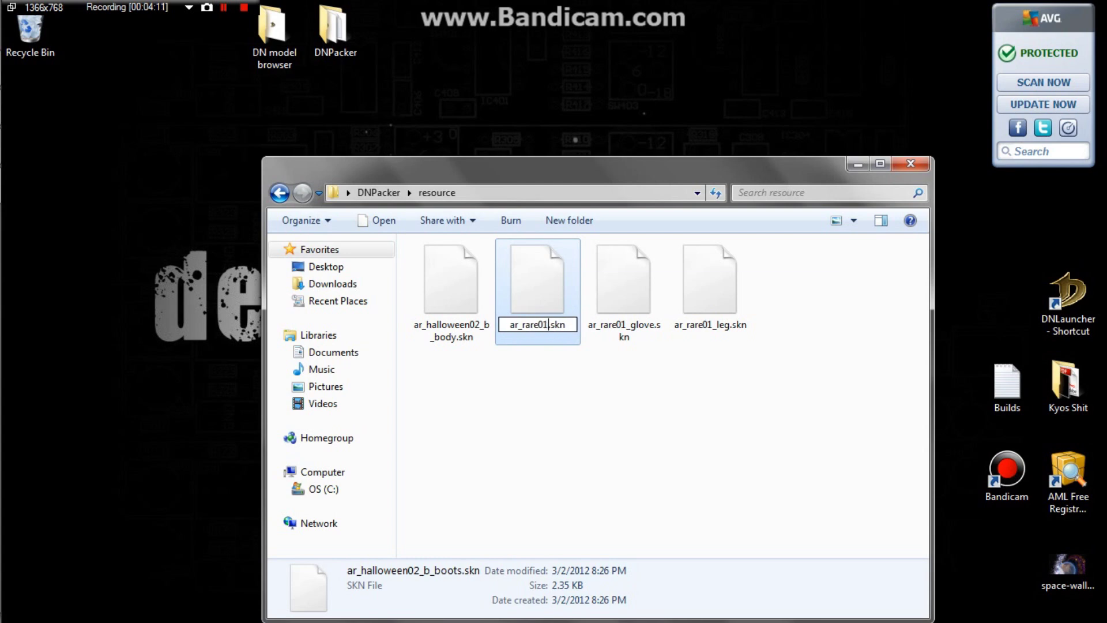
{"action": "type", "text": "boot"}
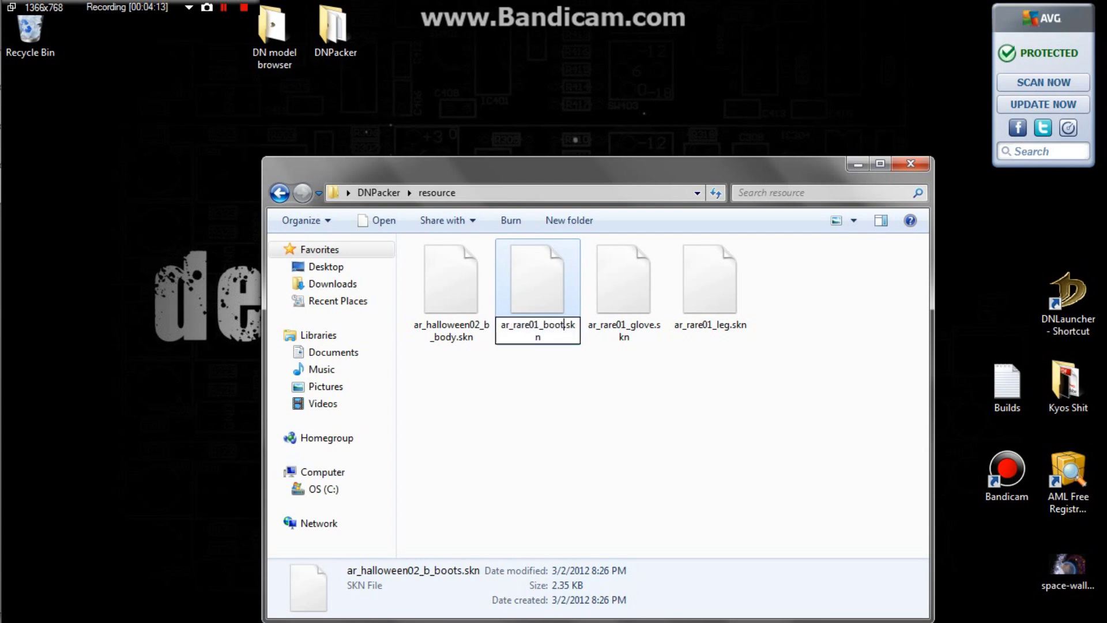
{"action": "type", "text": "s"}
{"action": "key", "text": "Return"}
{"action": "left_click", "coordinate": [472, 270]}
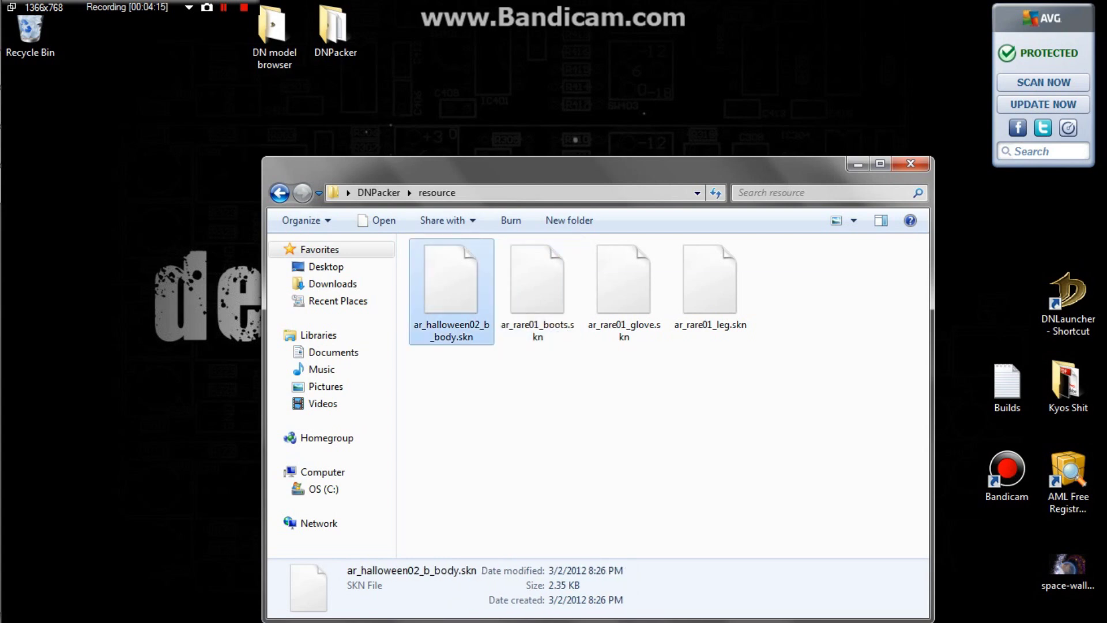
{"action": "right_click", "coordinate": [470, 270]}
{"action": "left_click", "coordinate": [516, 483]}
{"action": "key", "text": "BackSpace"}
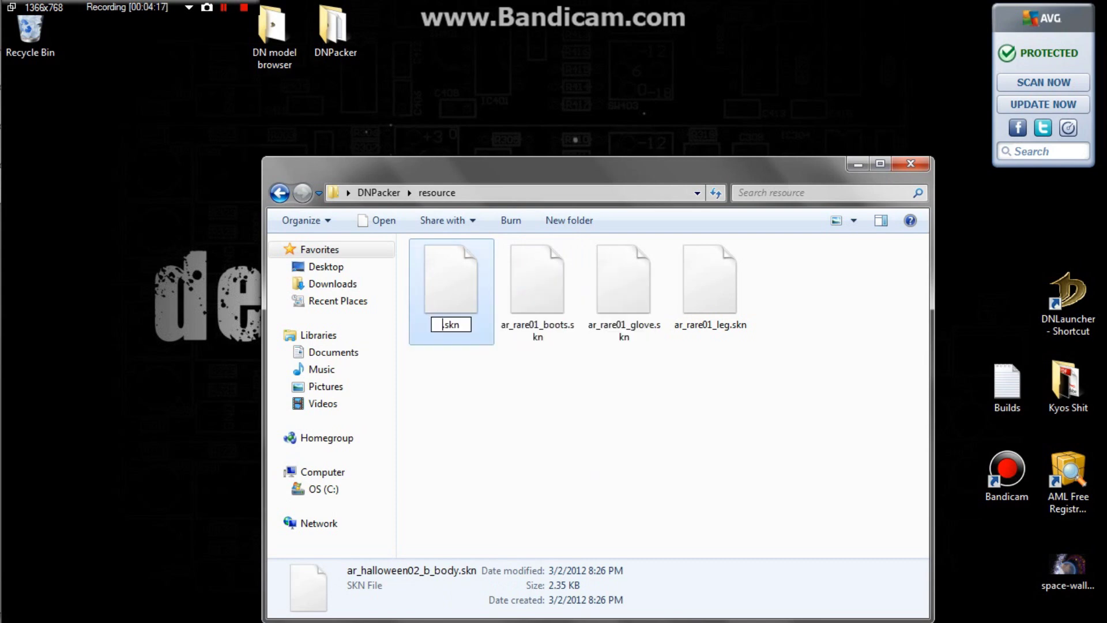
{"action": "type", "text": "ar_ra"}
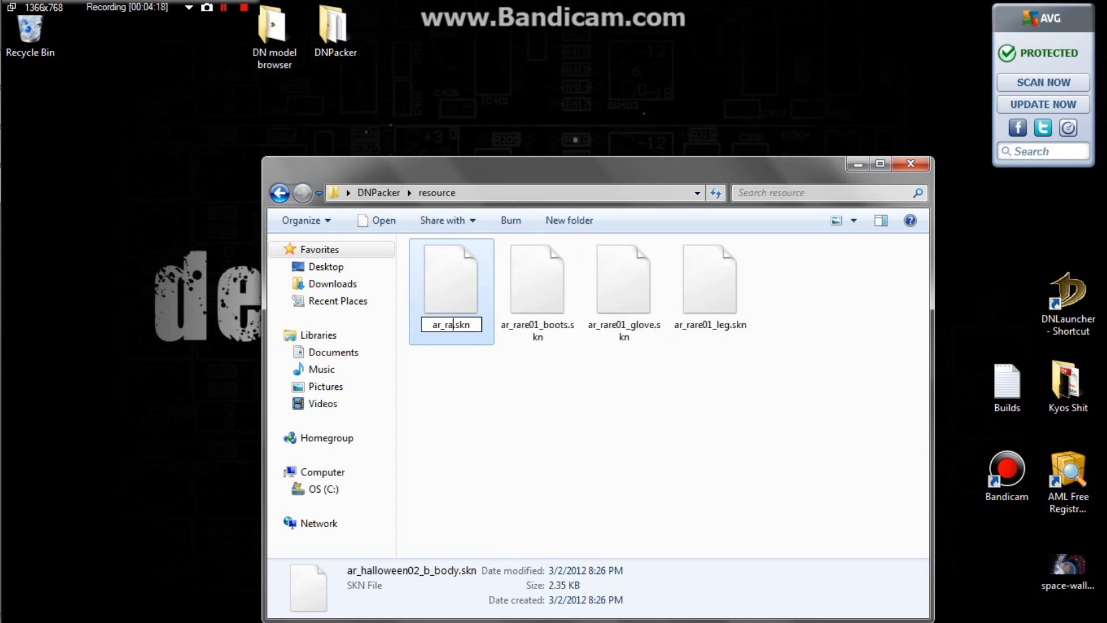
{"action": "type", "text": "re01_"}
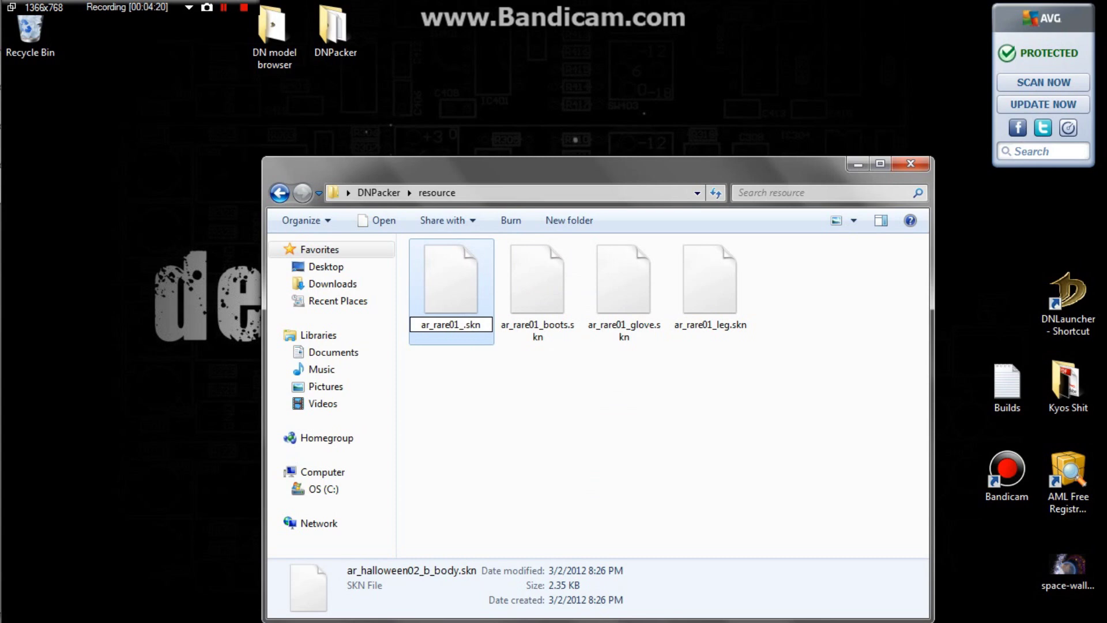
{"action": "type", "text": "body"}
{"action": "key", "text": "Return"}
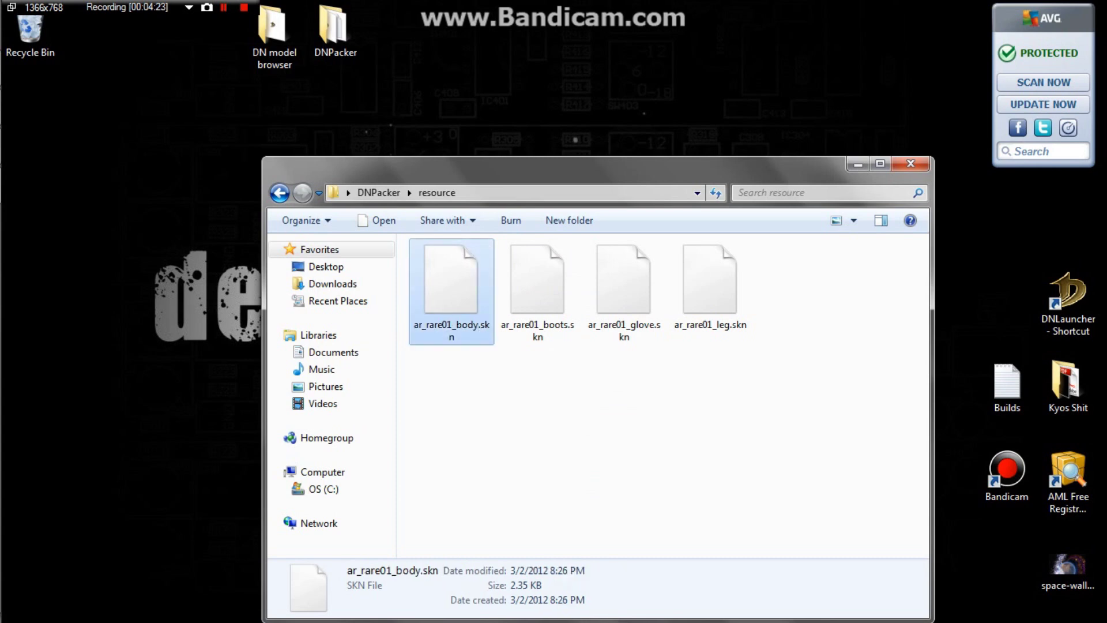
{"action": "left_click_drag", "start_coordinate": [882, 415], "coordinate": [452, 256]}
Launch PakPacker from the DNPacker folder and pack the resource folder into a pak.
{"action": "left_click", "coordinate": [658, 484]}
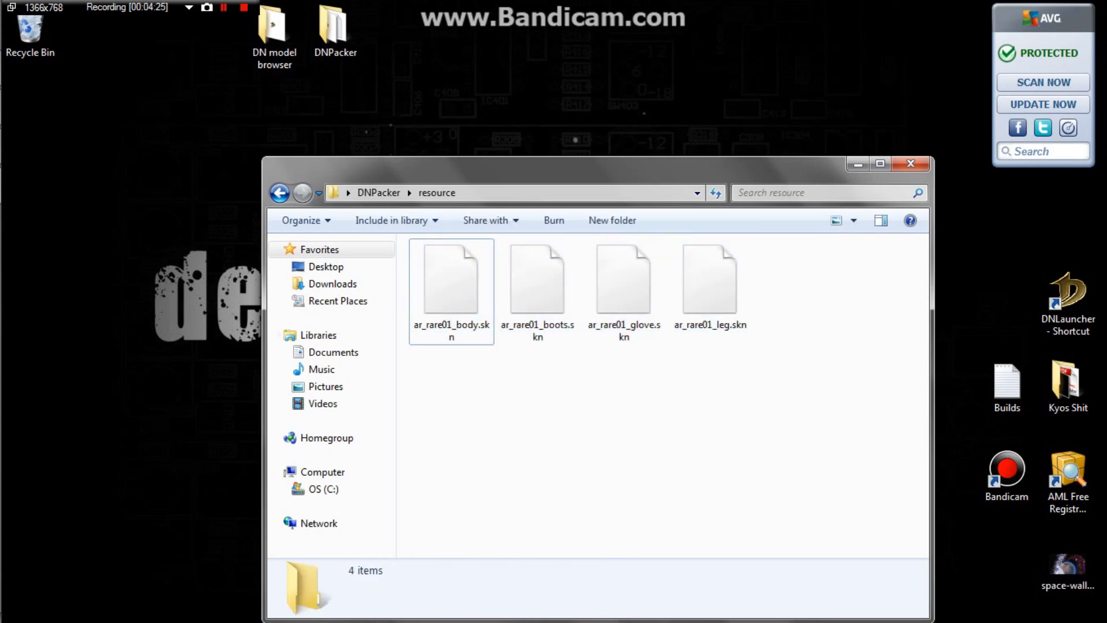
{"action": "key", "text": "BackSpace"}
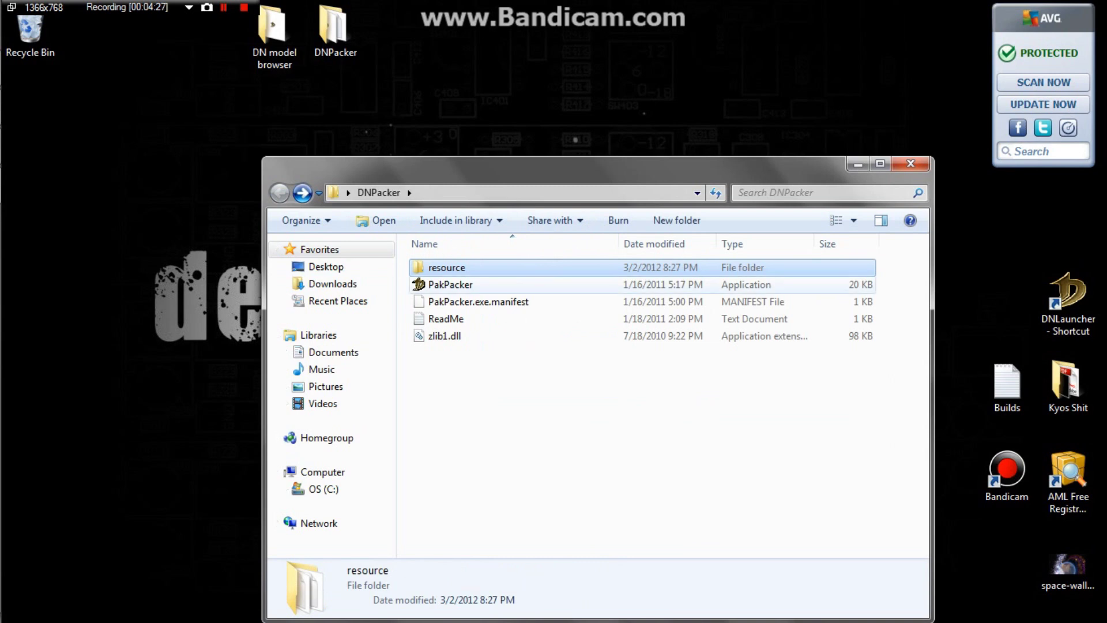
{"action": "key", "text": "Down"}
{"action": "key", "text": "Return"}
{"action": "key", "text": "Return"}
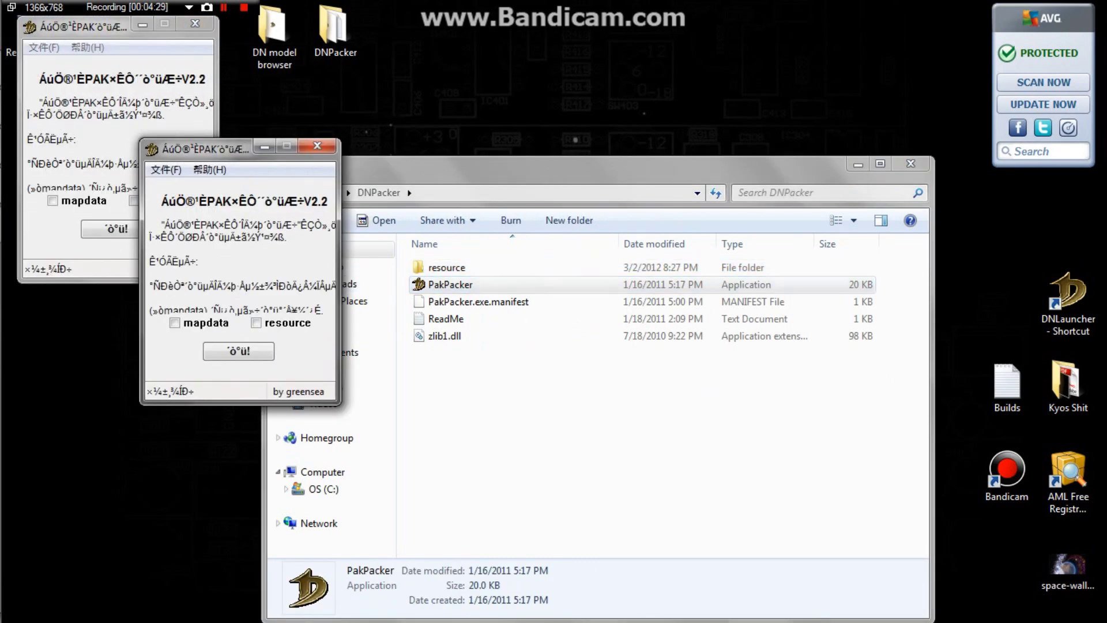
{"action": "key", "text": "alt+F4"}
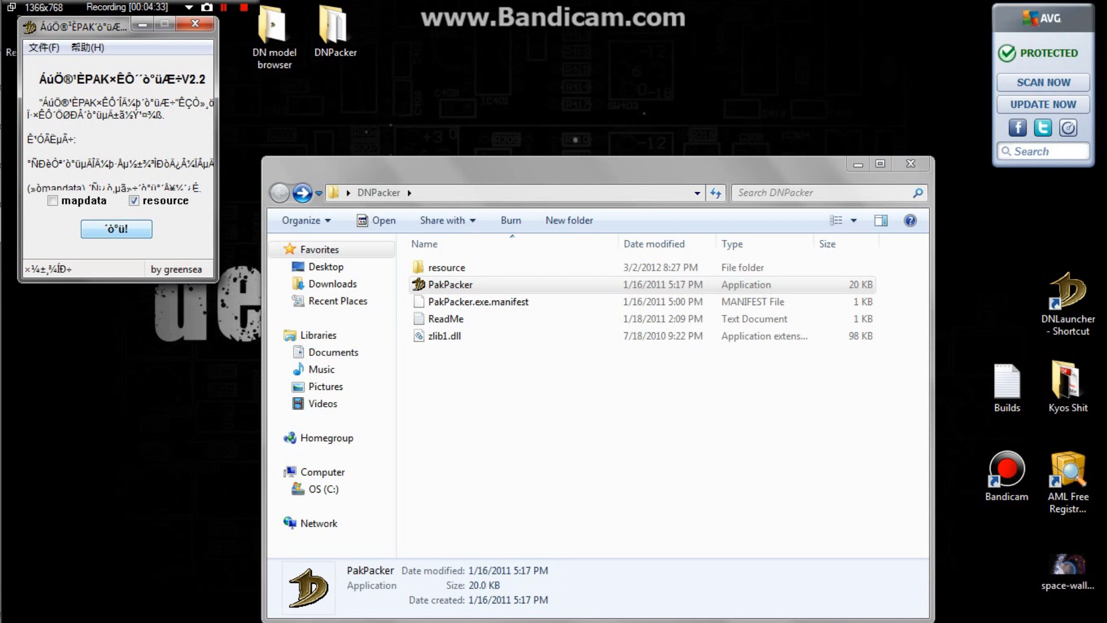
{"action": "key", "text": "Return"}
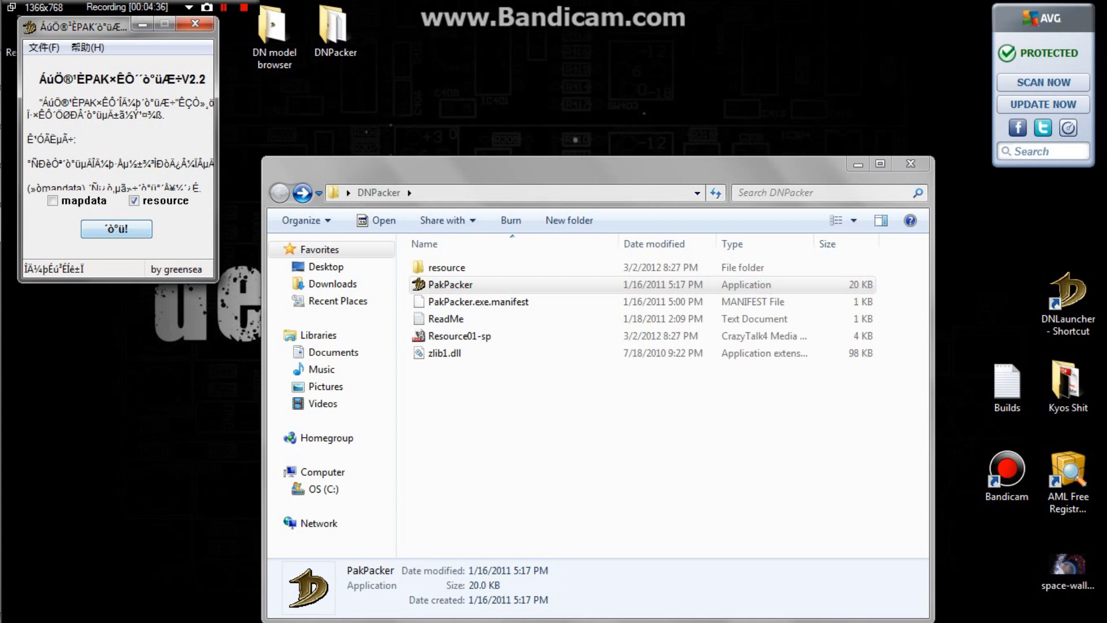
{"action": "key", "text": "alt+F4"}
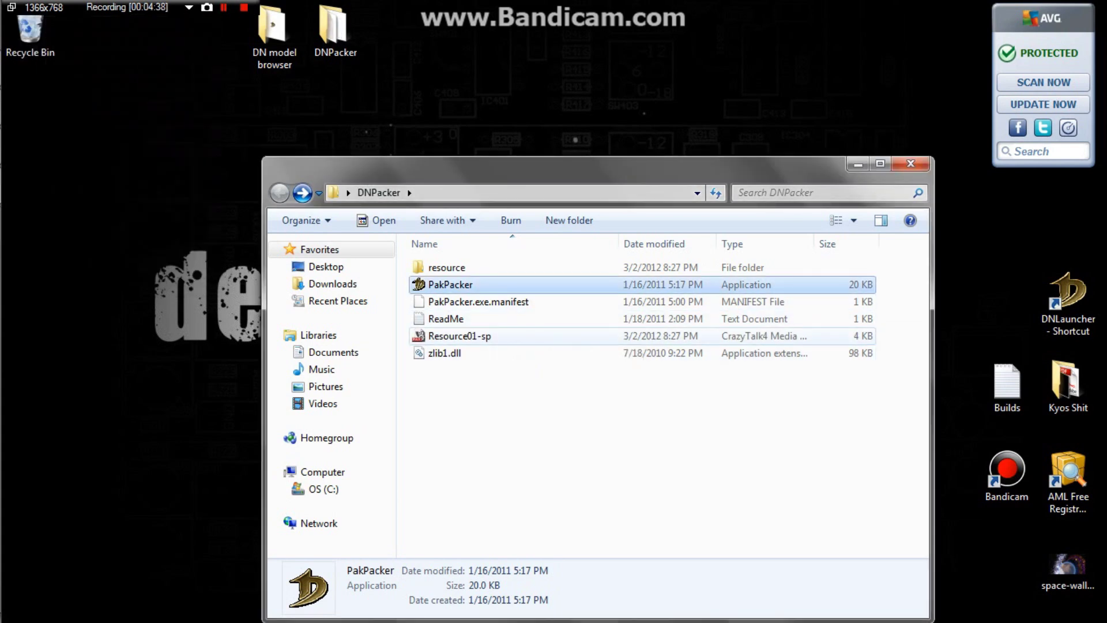
Rename the Resource01-sp pak to 'Resource01- Archer Halloween Costume'.
{"action": "right_click", "coordinate": [532, 344]}
{"action": "left_click", "coordinate": [579, 555]}
{"action": "type", "text": "Archer Halloween Costume"}
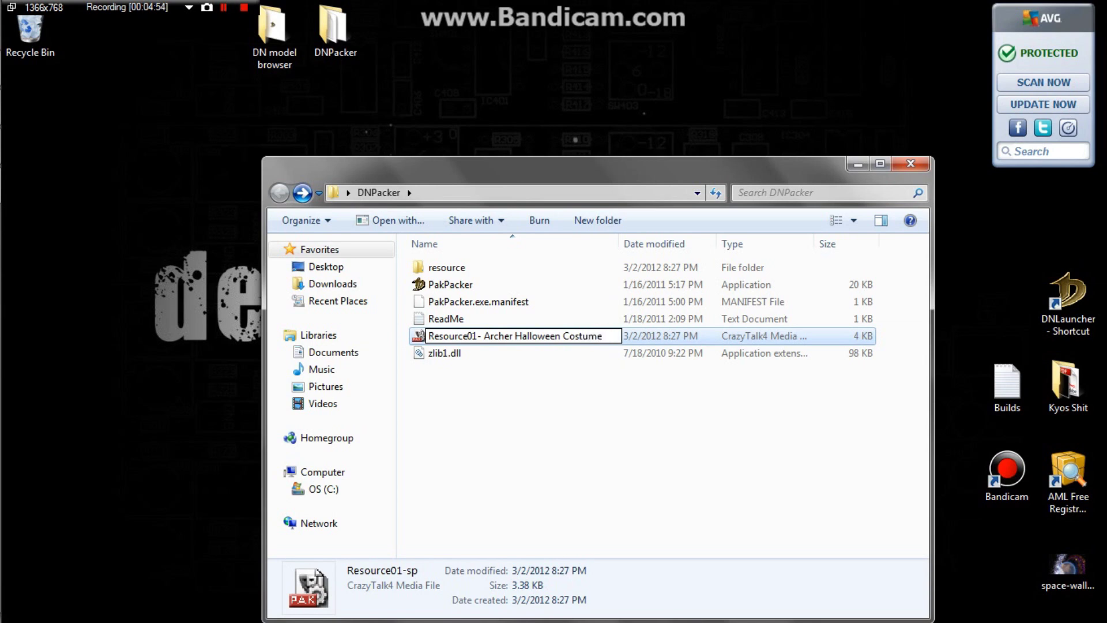
{"action": "key", "text": "Return"}
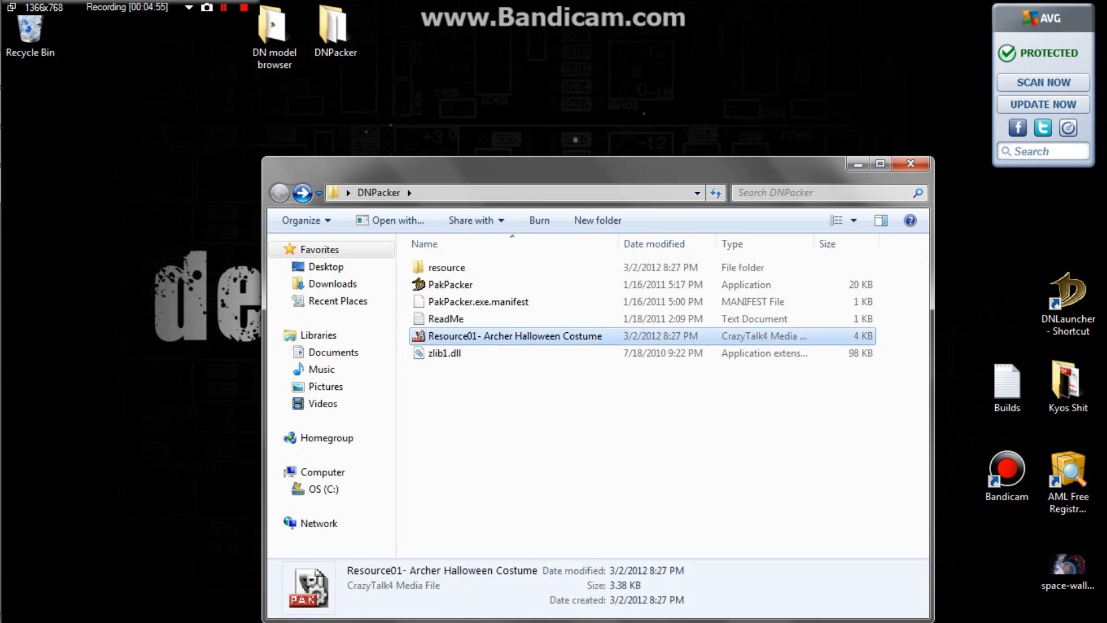
Move the Archer Halloween Costume pak into C:\Nexon\DragonNest.
{"action": "mouse_move", "coordinate": [24, 312]}
{"action": "left_click", "coordinate": [25, 24]}
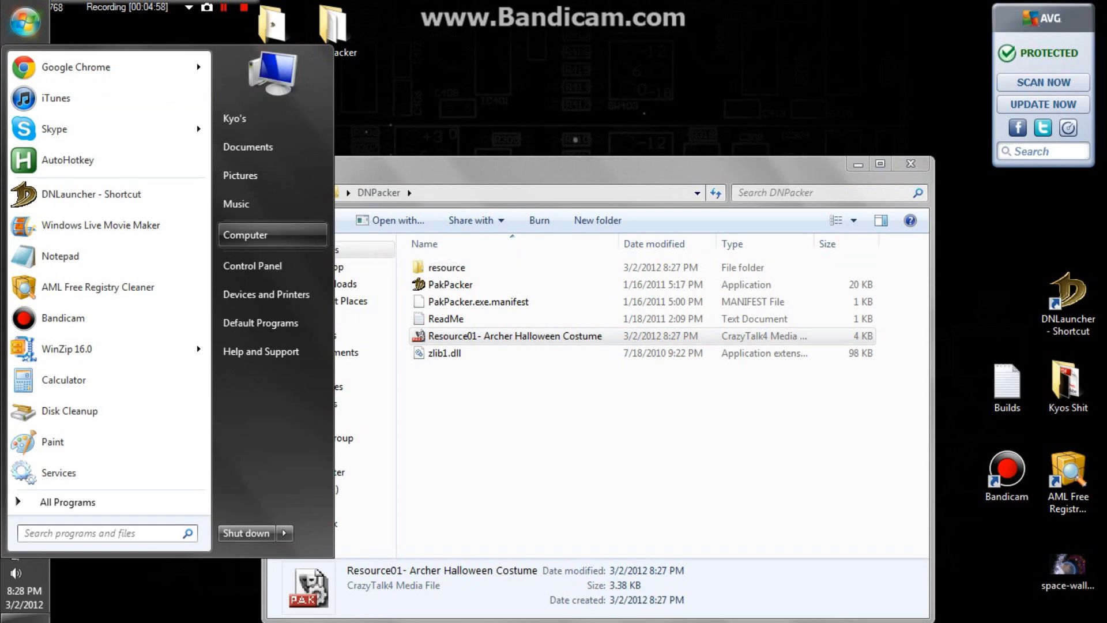
{"action": "left_click", "coordinate": [252, 235]}
{"action": "key", "text": "alt+Left"}
{"action": "key", "text": "super+e"}
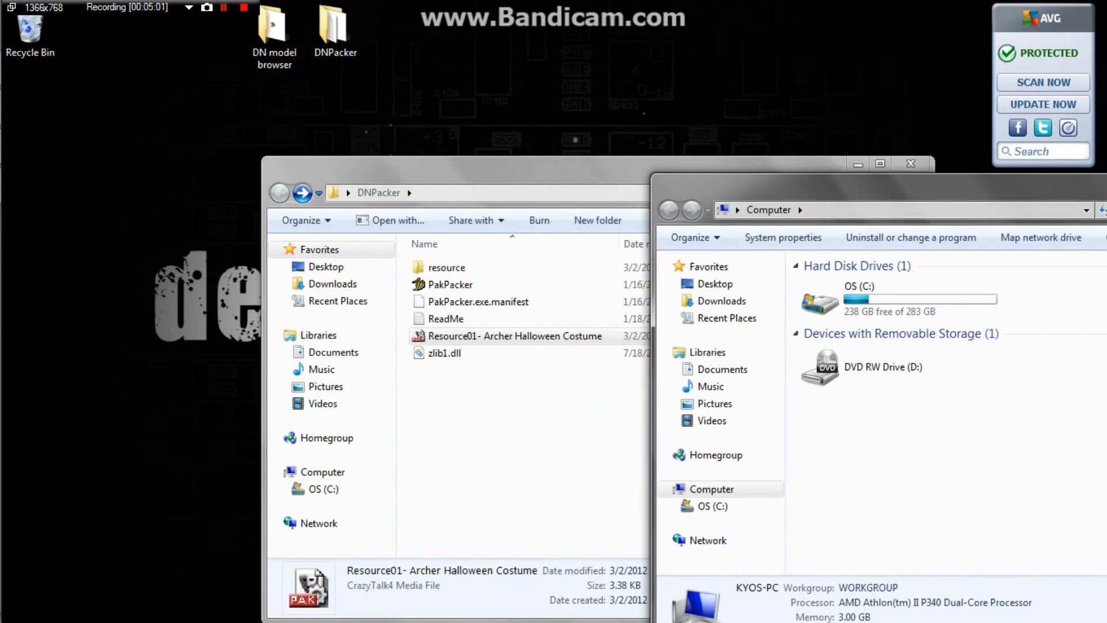
{"action": "double_click", "coordinate": [830, 319]}
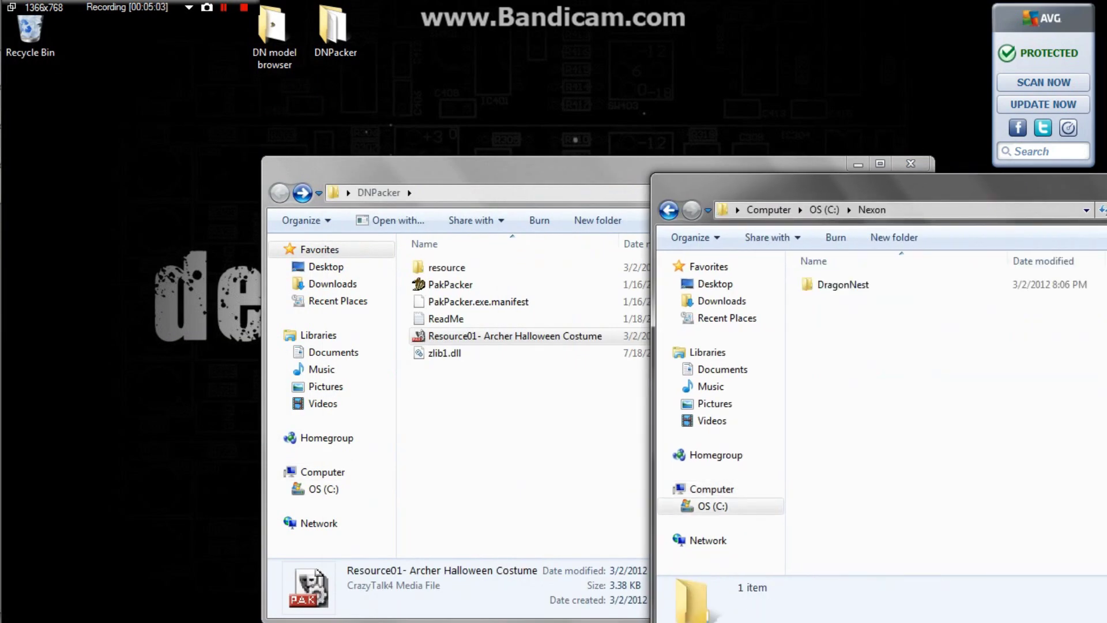
{"action": "double_click", "coordinate": [843, 284]}
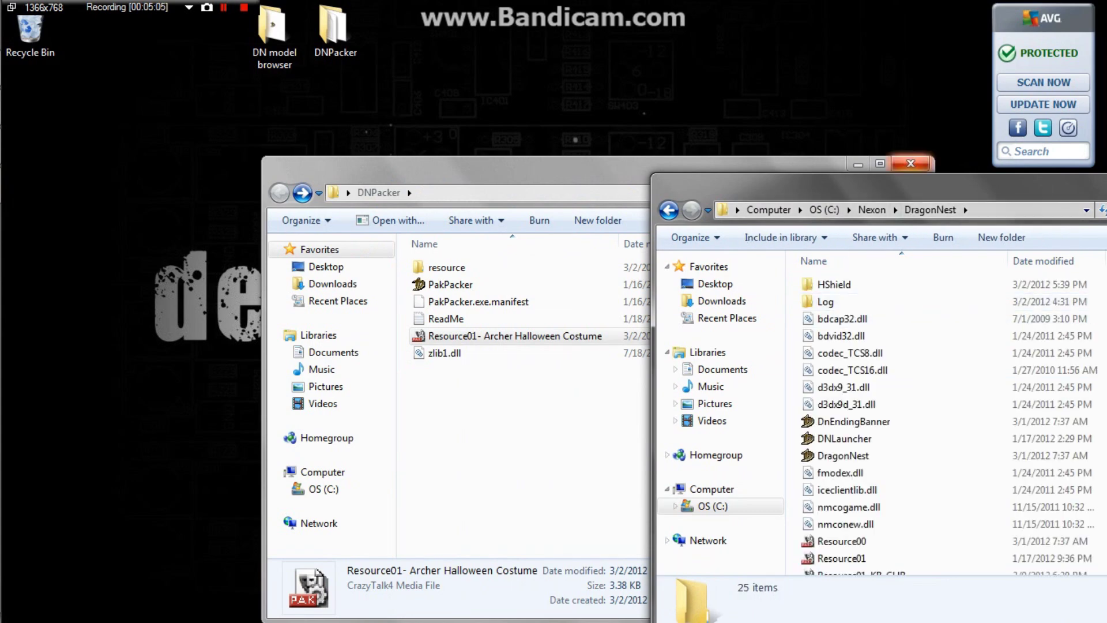
{"action": "left_click_drag", "start_coordinate": [779, 182], "coordinate": [728, 99]}
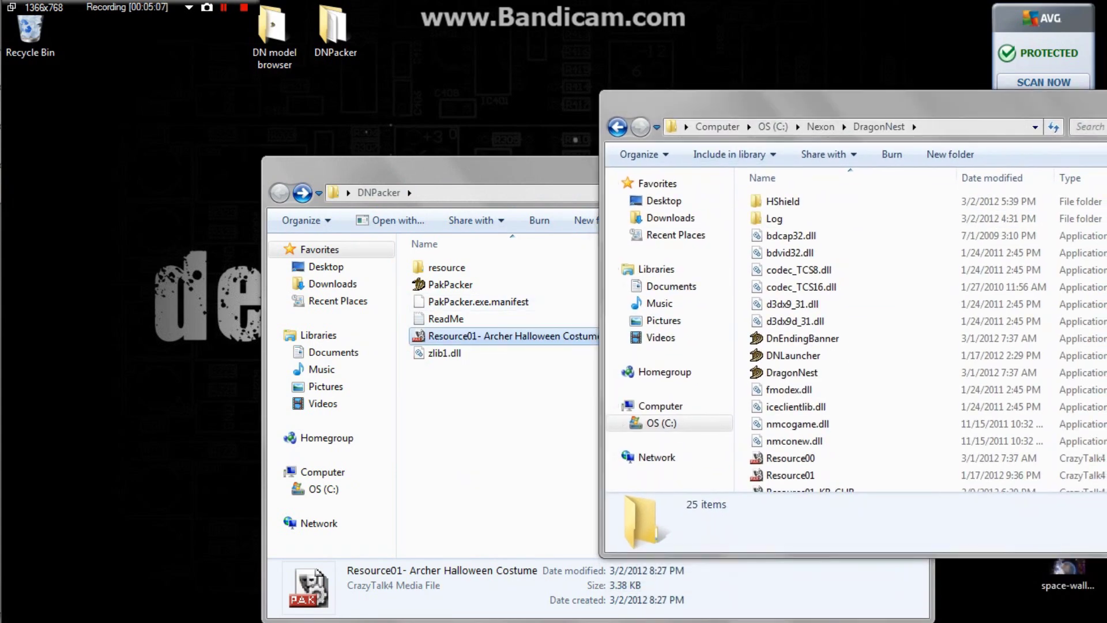
{"action": "mouse_move", "coordinate": [485, 336]}
{"action": "left_mouse_down"}
{"action": "mouse_move", "coordinate": [759, 339]}
{"action": "mouse_move", "coordinate": [730, 308]}
{"action": "left_mouse_up"}
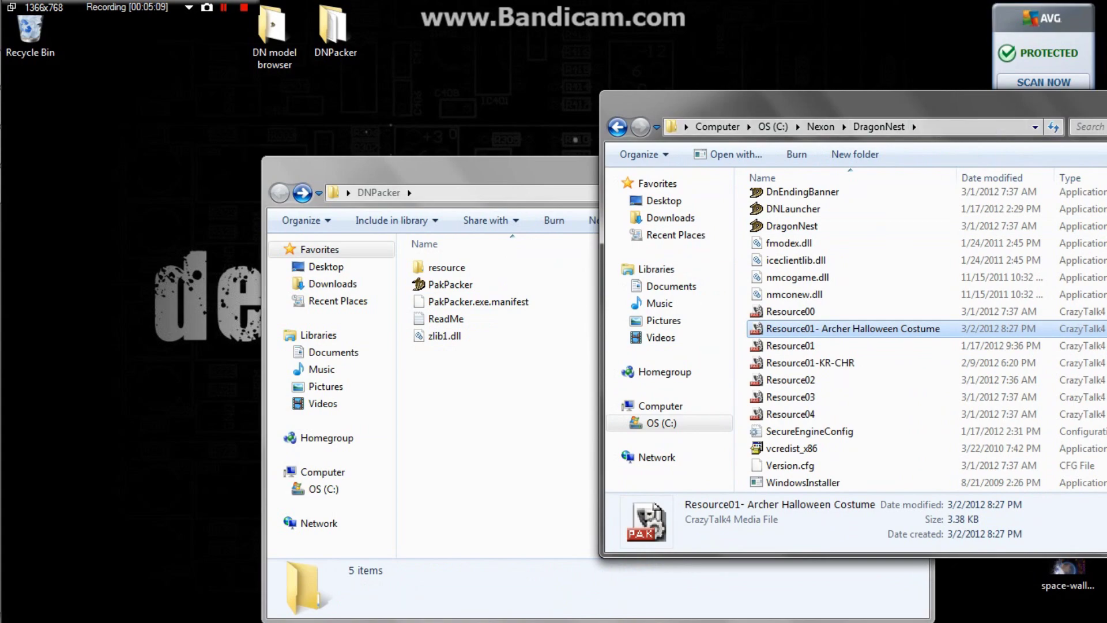
Close the DragonNest and DNPacker folder windows and exit DN model browser.
{"action": "double_click", "coordinate": [848, 100]}
{"action": "left_click", "coordinate": [850, 151]}
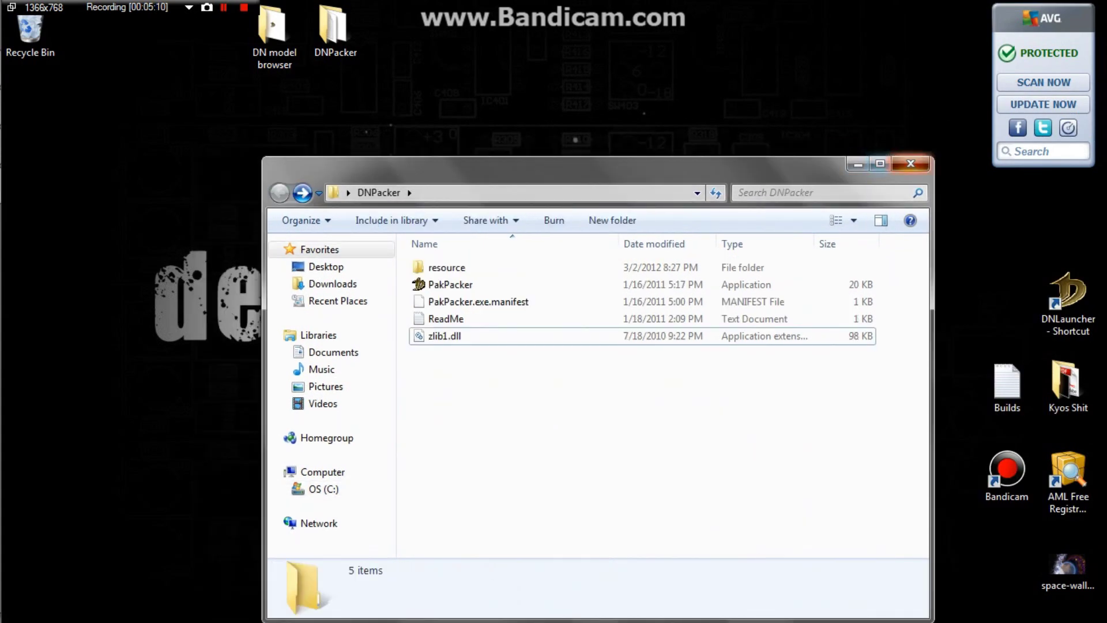
{"action": "left_click", "coordinate": [909, 163]}
{"action": "left_click", "coordinate": [14, 147]}
{"action": "left_click", "coordinate": [1088, 6]}
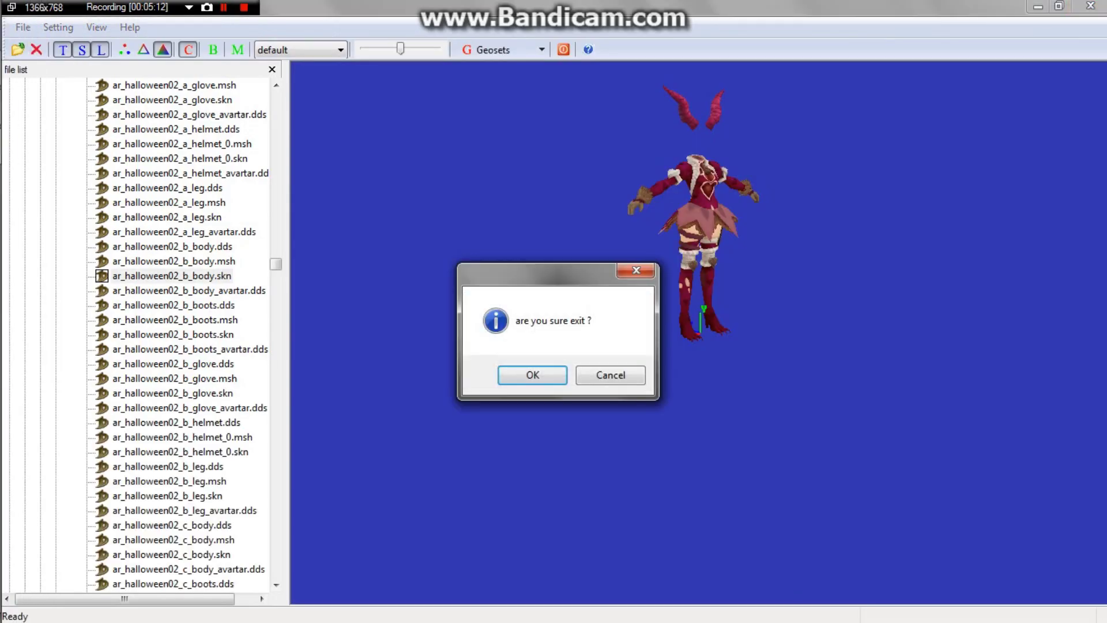
{"action": "key", "text": "Return"}
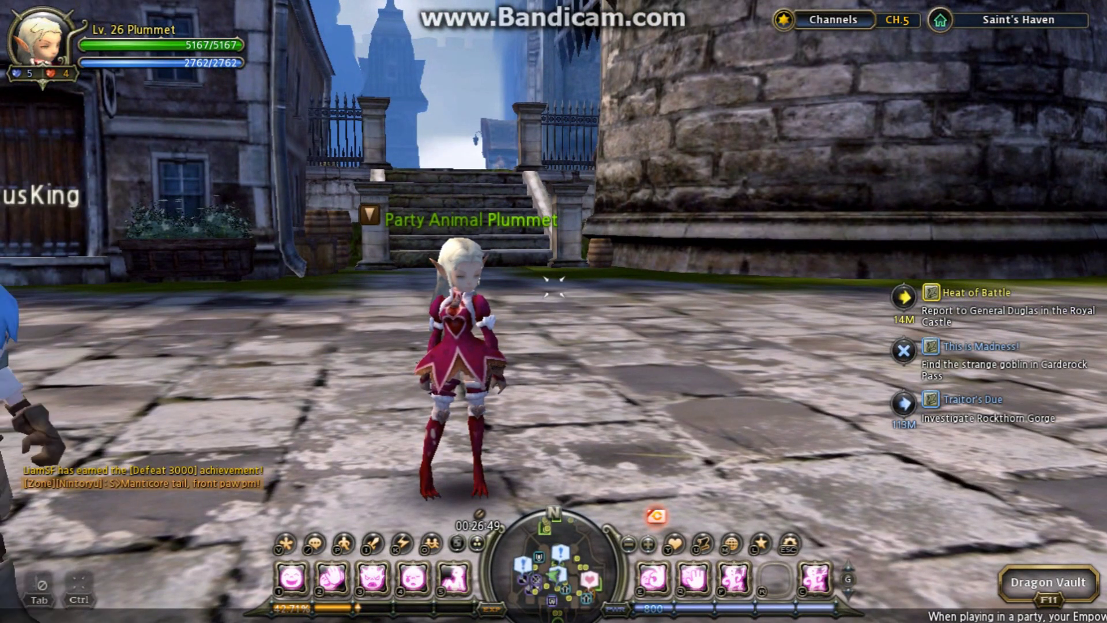
{"action": "key", "text": "w"}
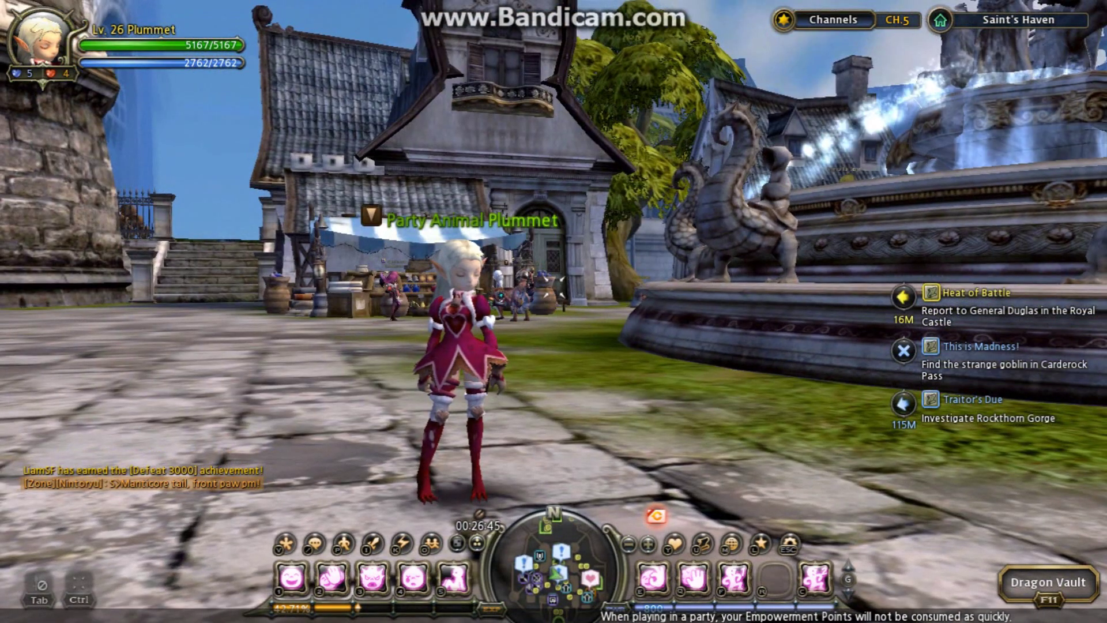
{"action": "key", "text": "c"}
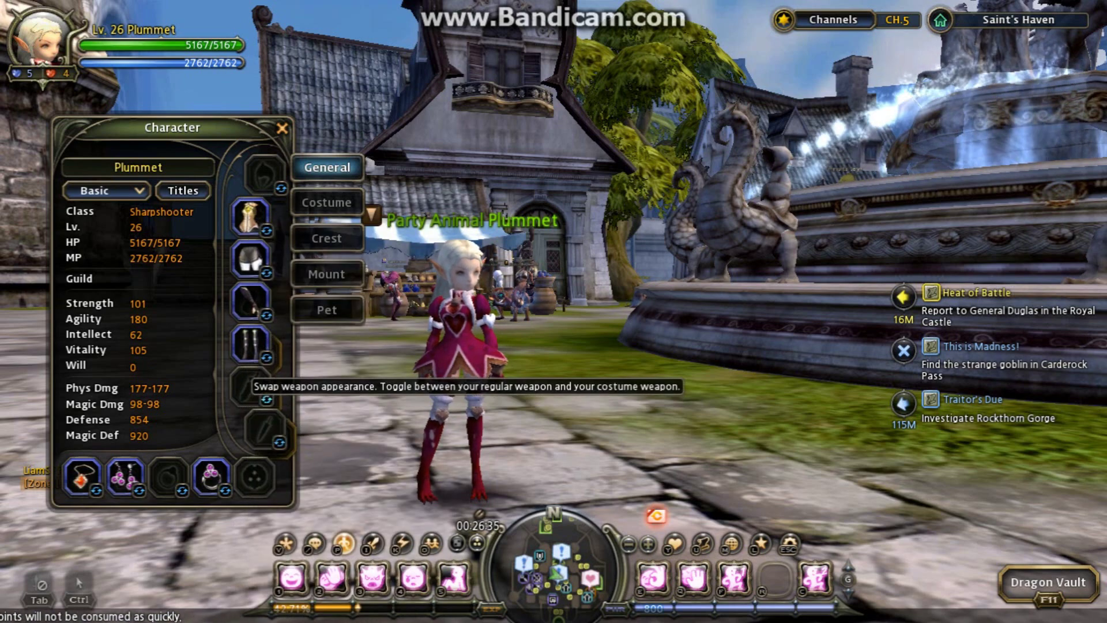
{"action": "left_click", "coordinate": [327, 202]}
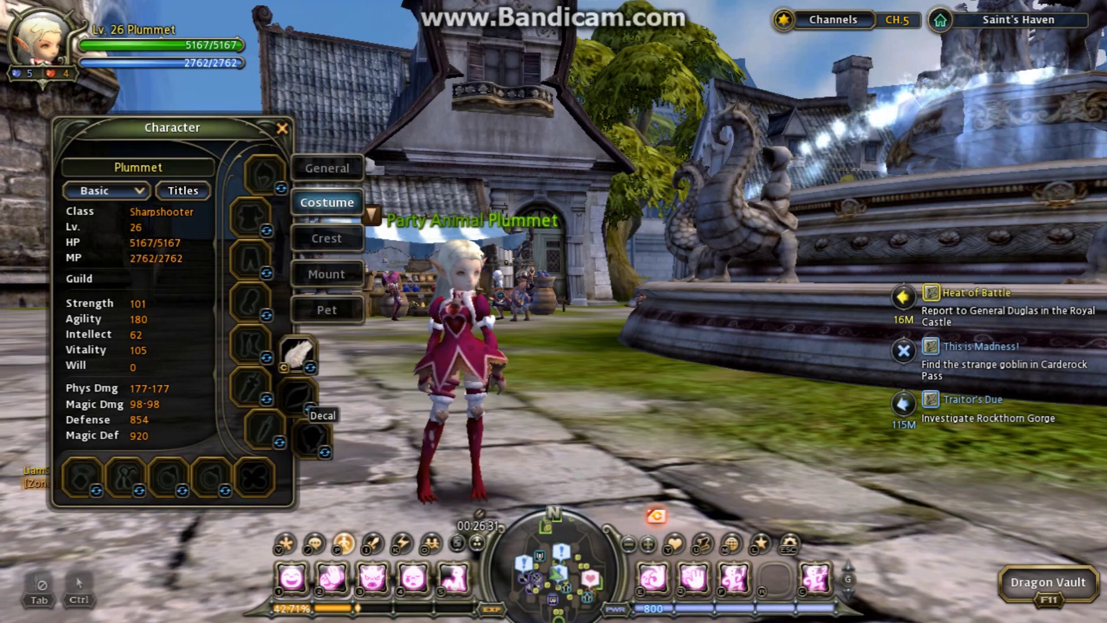
{"action": "left_click", "coordinate": [327, 167]}
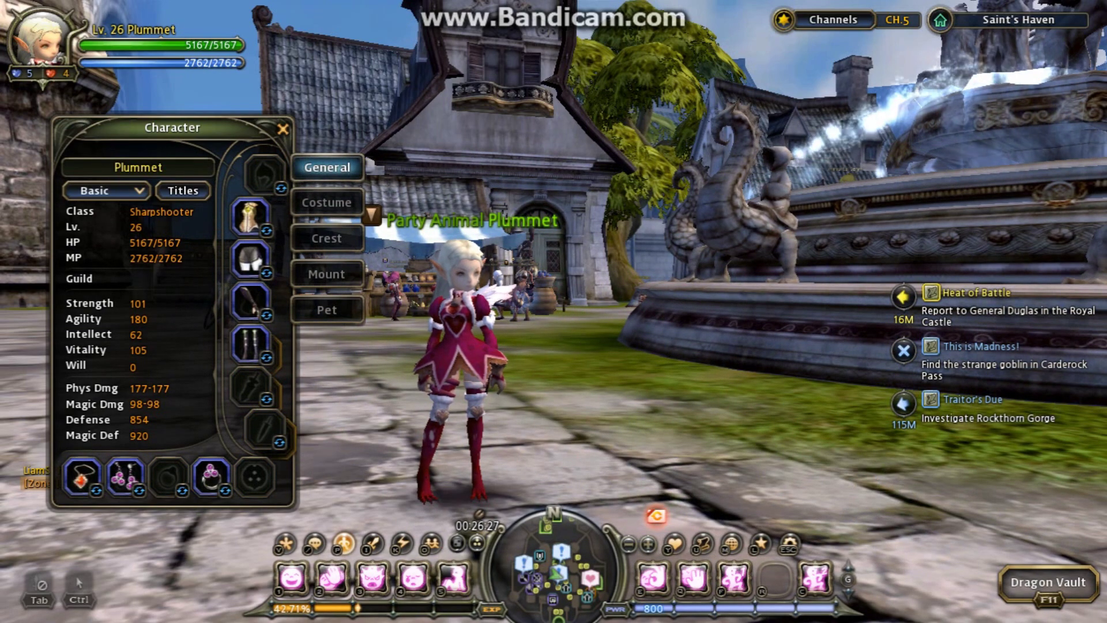
{"action": "left_click", "coordinate": [282, 128]}
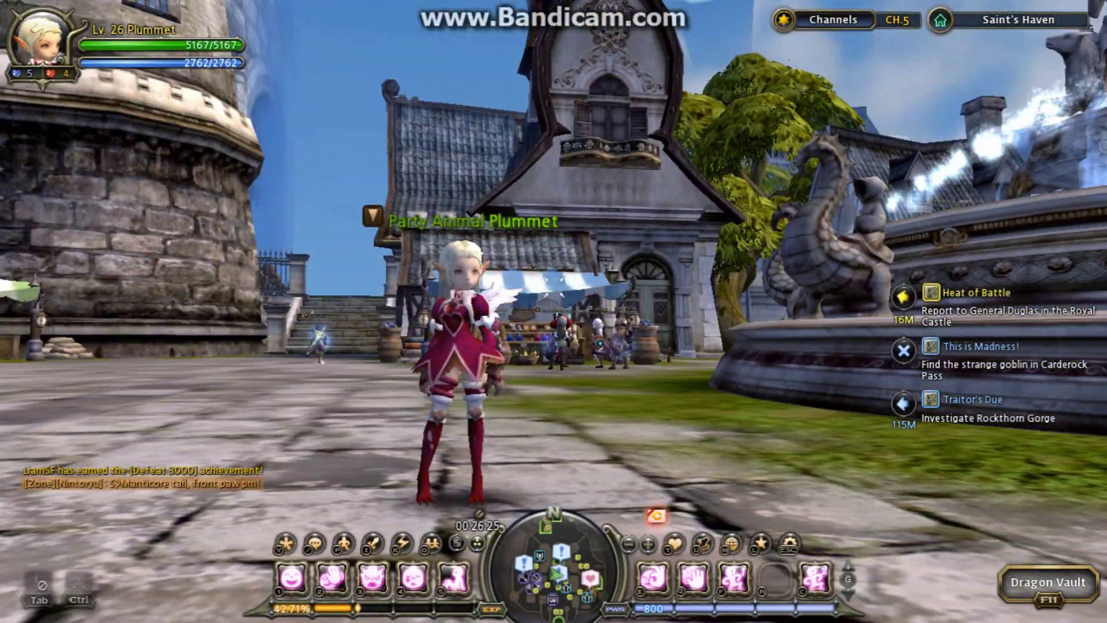